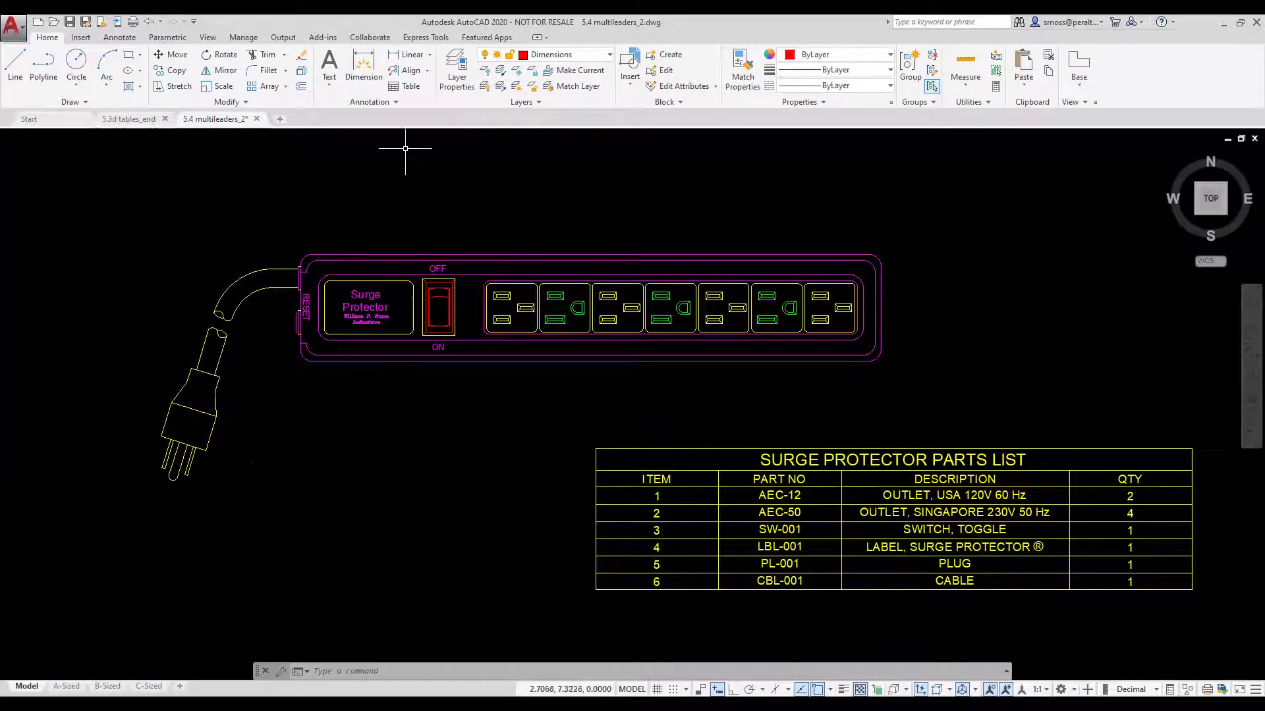
Expand the Annotation panel to reveal the text, dimension, multileader and table style lists.
left_click(362, 102)
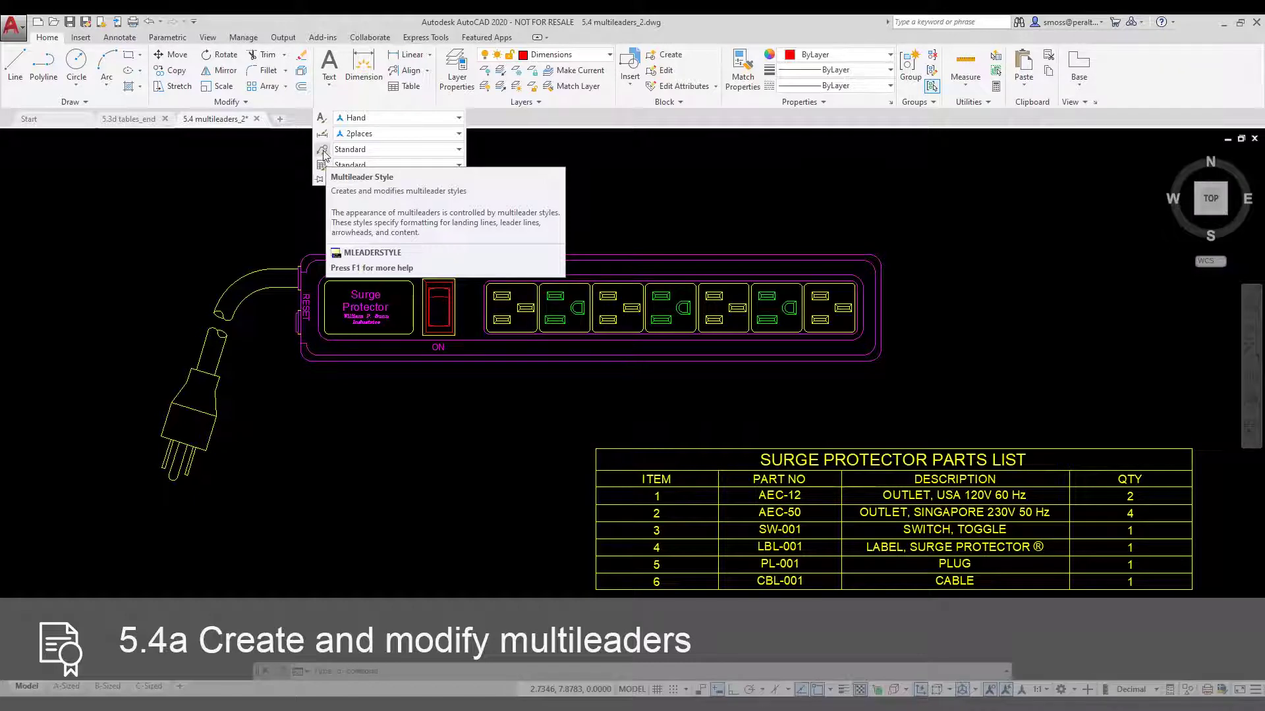
Open the Multileader Style Manager and preview the Annotative, Keynotes and Standard styles.
left_click(324, 156)
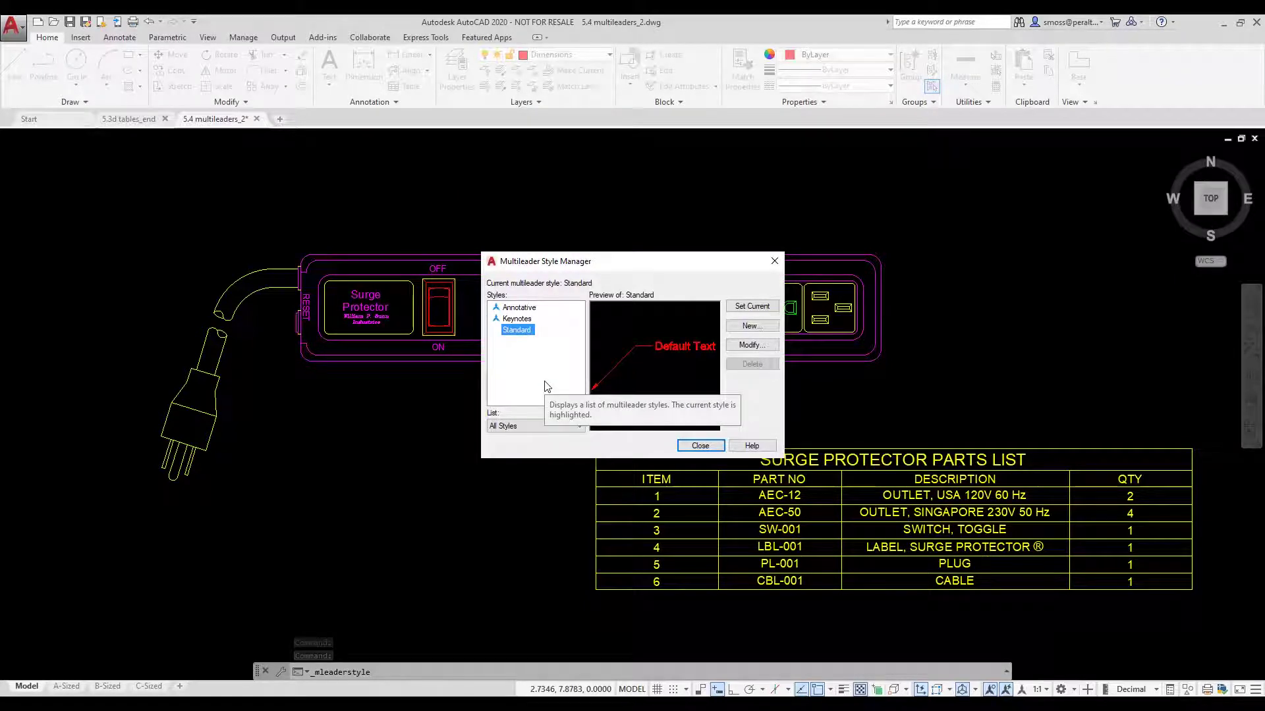
left_click(519, 309)
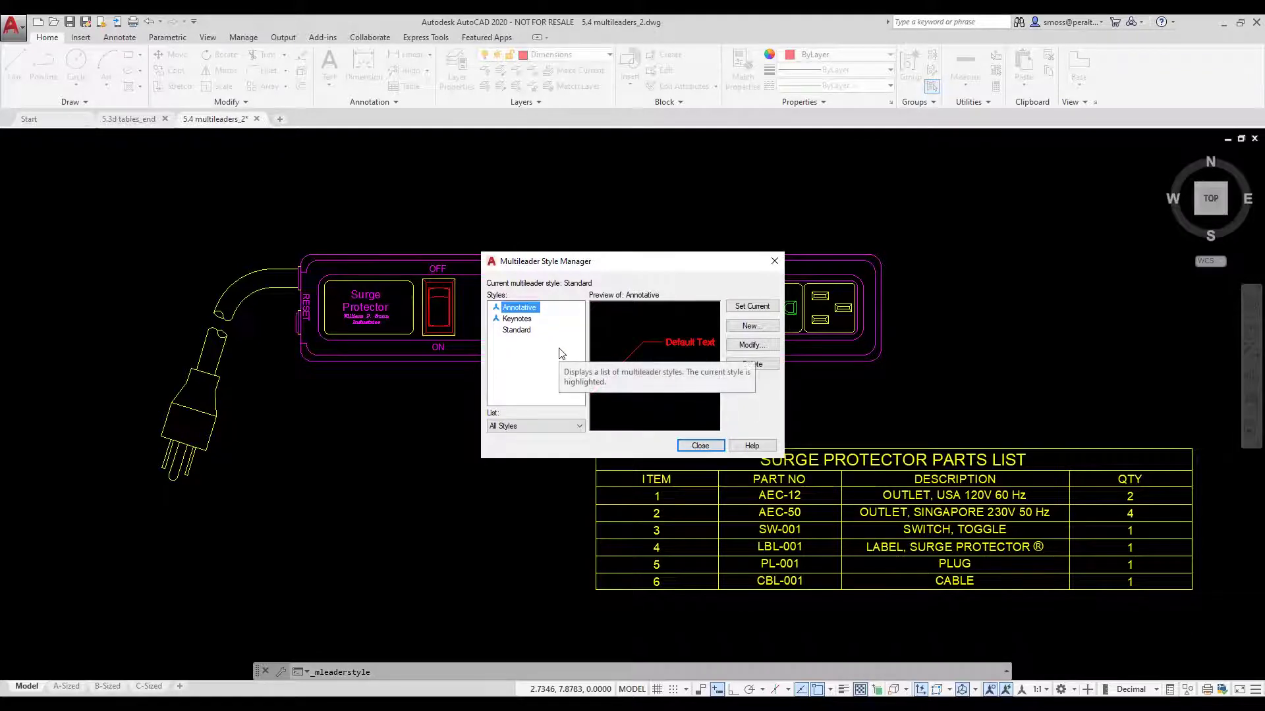
left_click(503, 321)
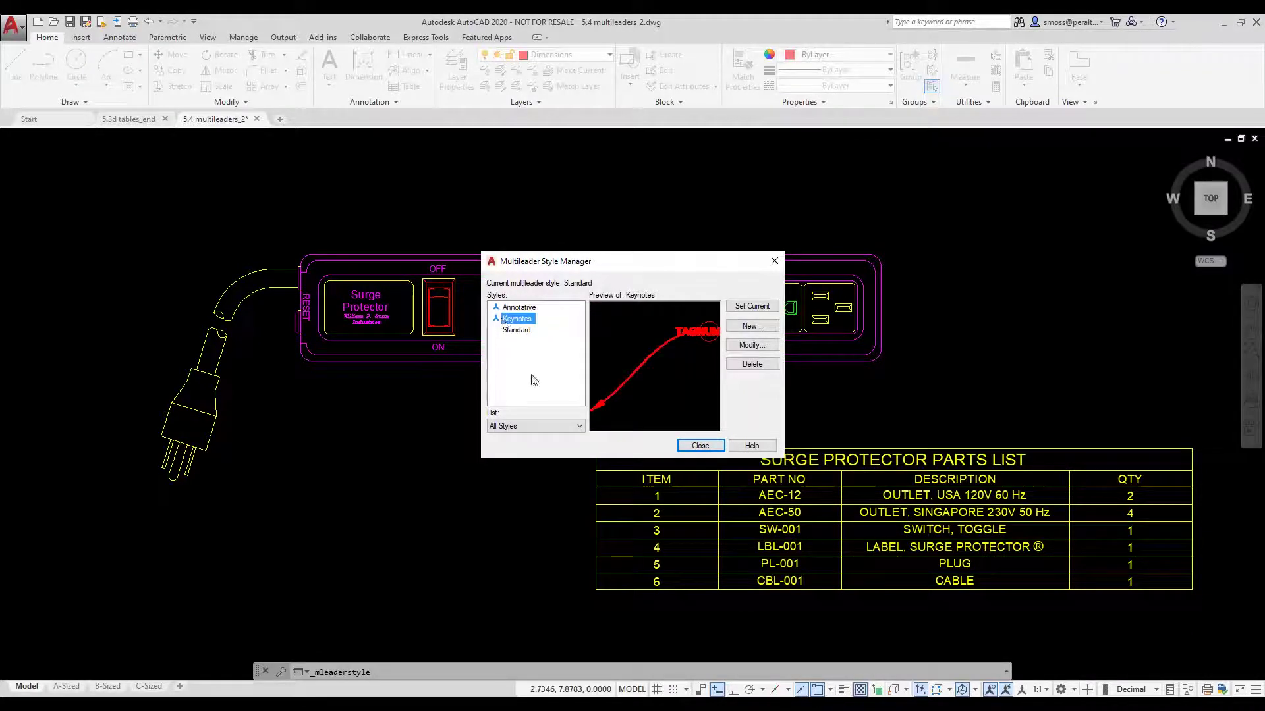
left_click(514, 330)
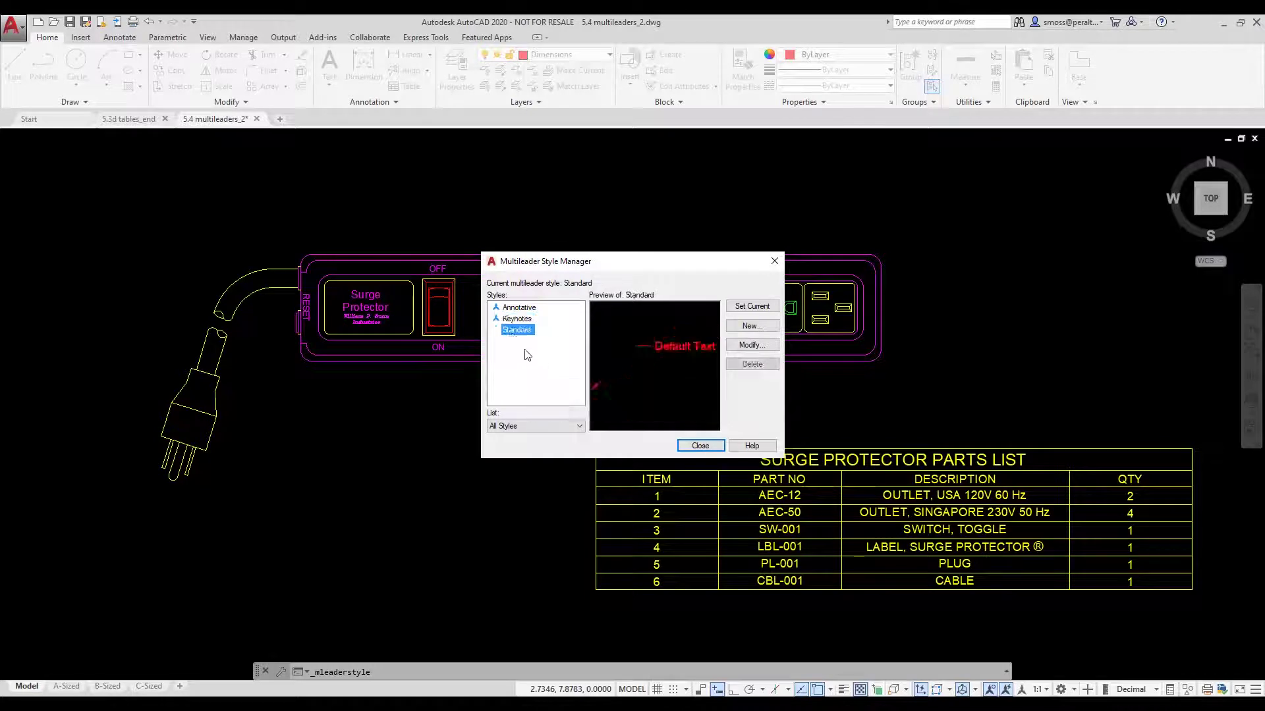
Create a new multileader style 'Item Ballon' based on Standard and show its Content settings.
left_click(765, 327)
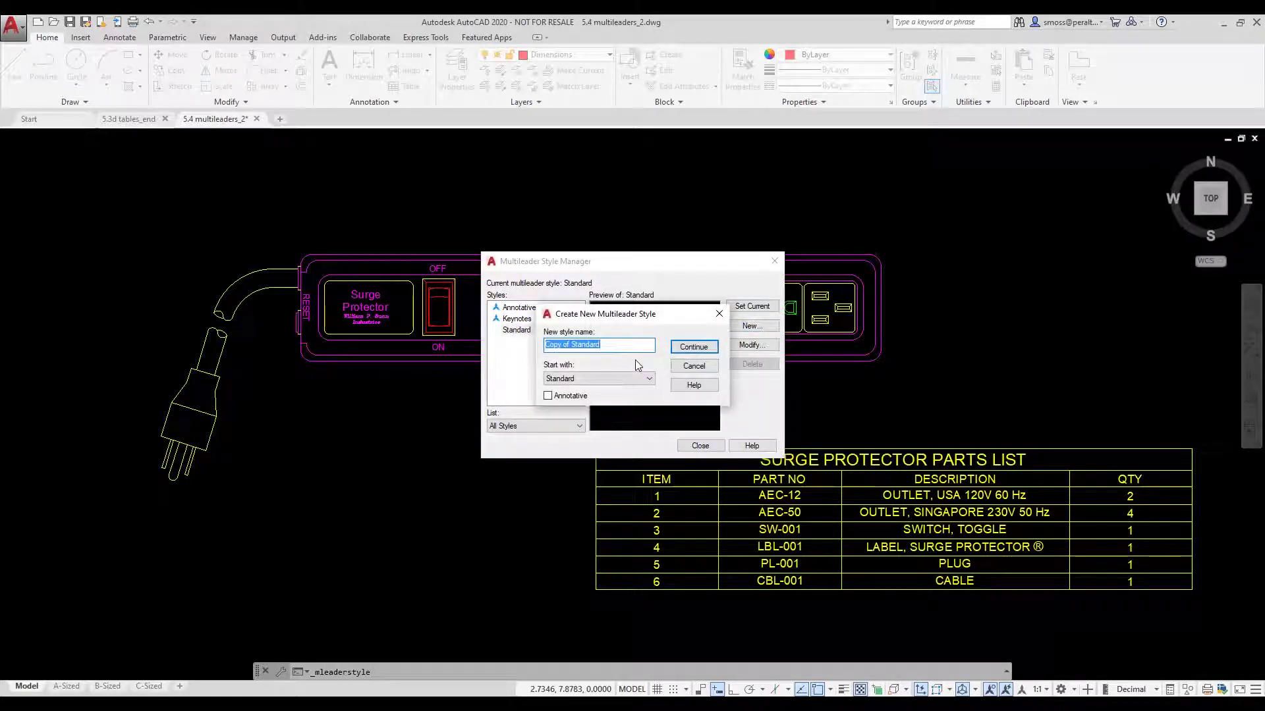
type("Item Ballon")
left_click(683, 347)
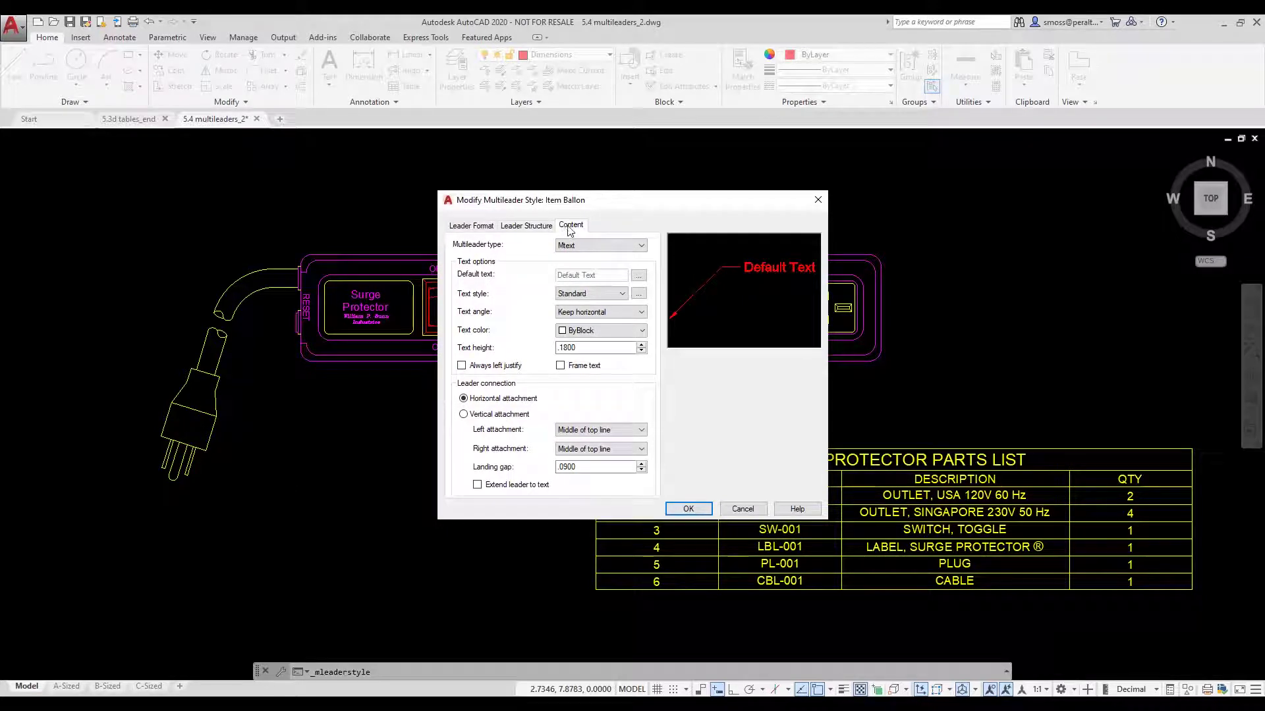
left_click(619, 245)
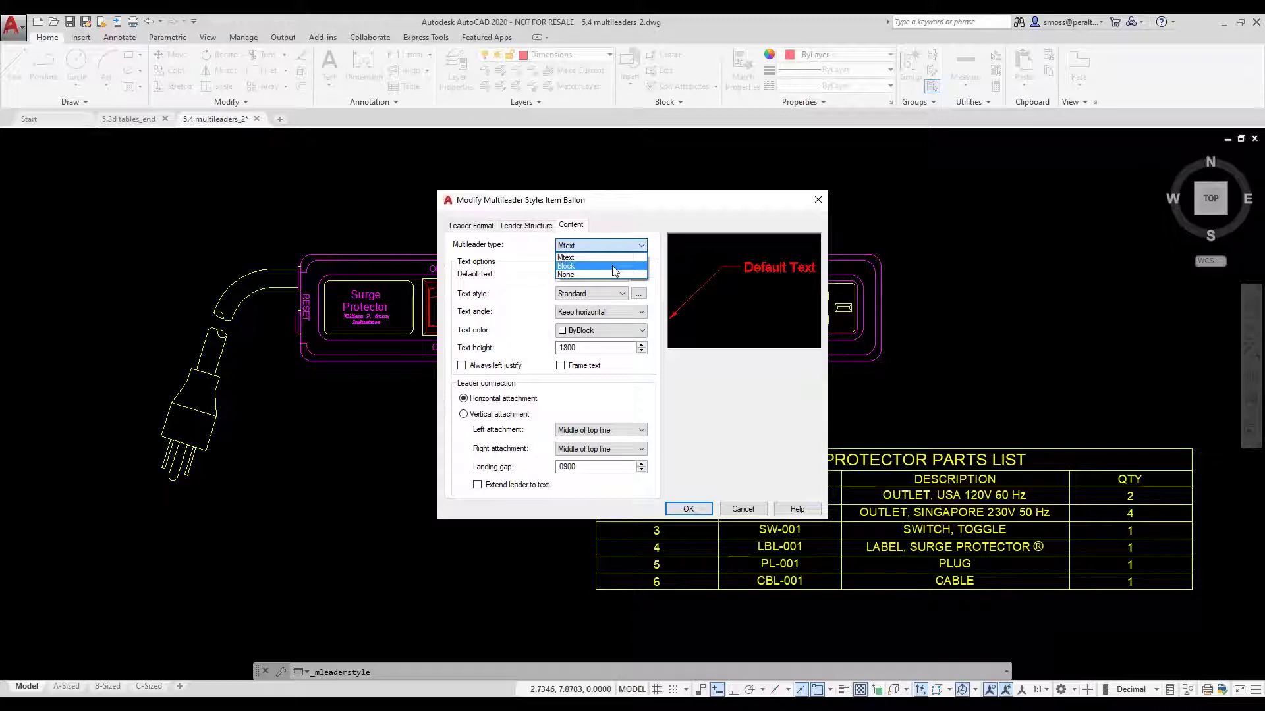
Make Item Ballon use a Circle block balloon at scale 2 and save it as current.
left_click(613, 269)
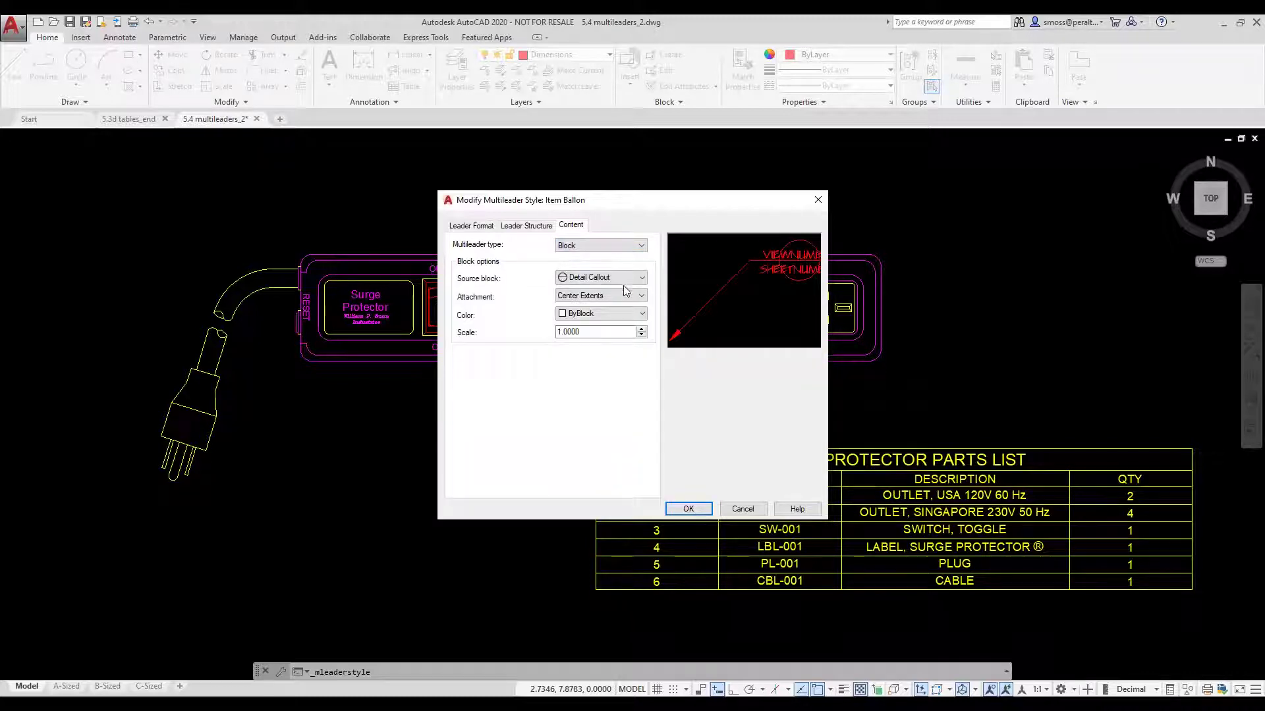
left_click(626, 279)
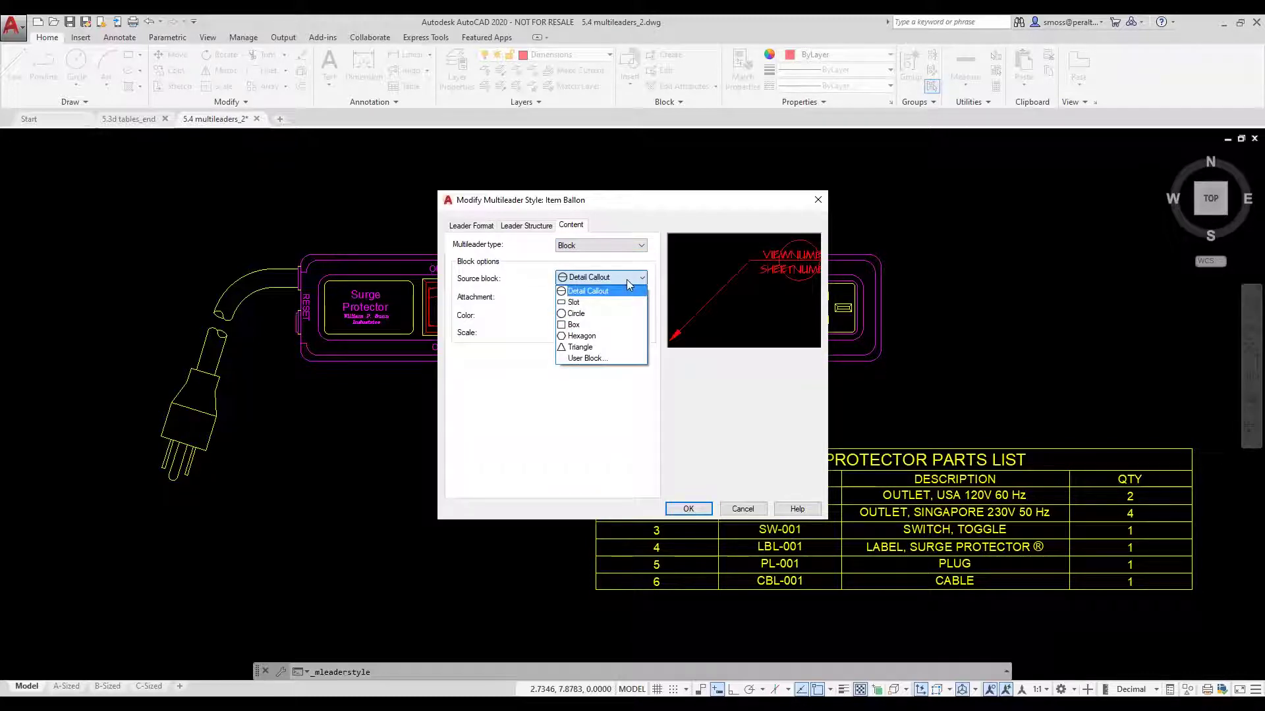
left_click(616, 313)
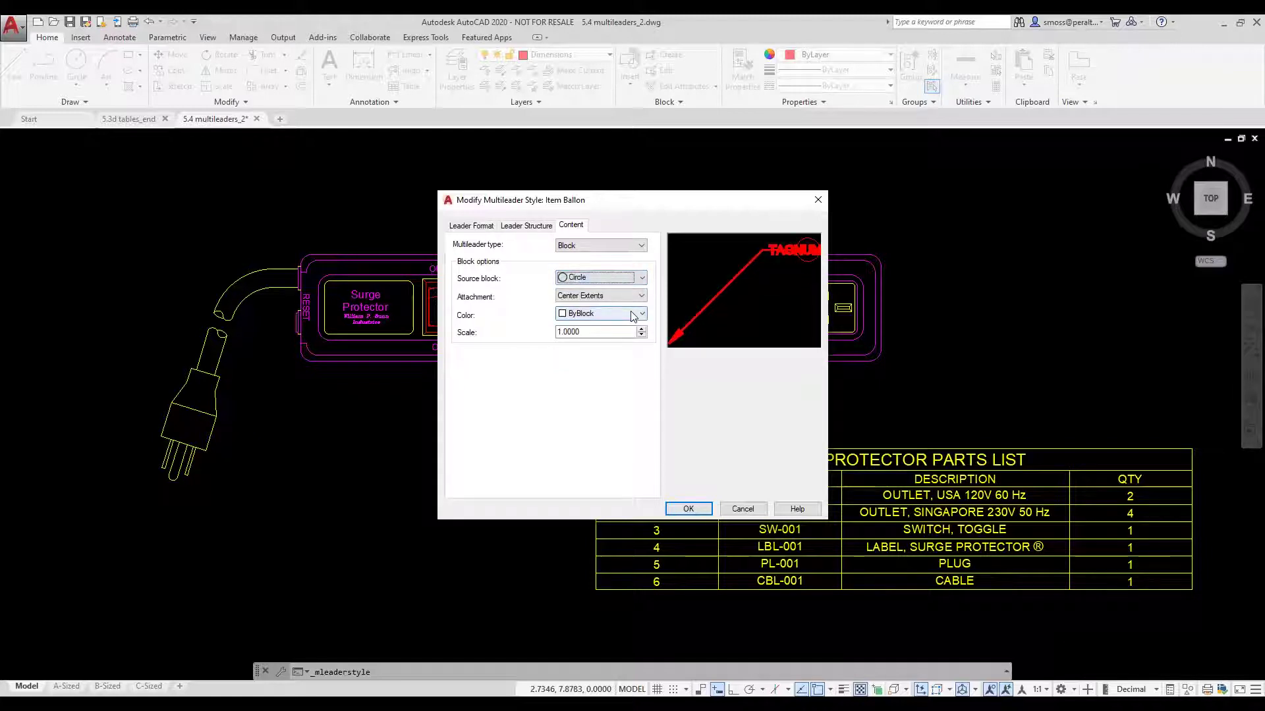
double_click(570, 332)
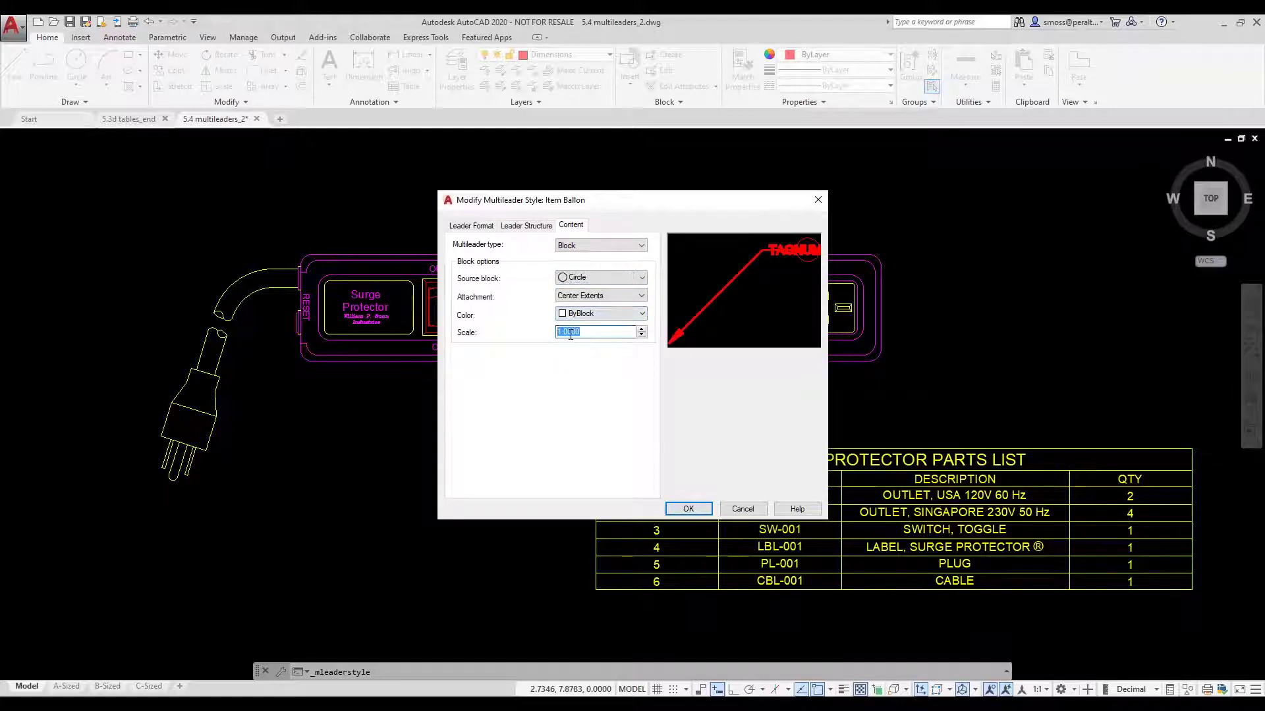
type("2")
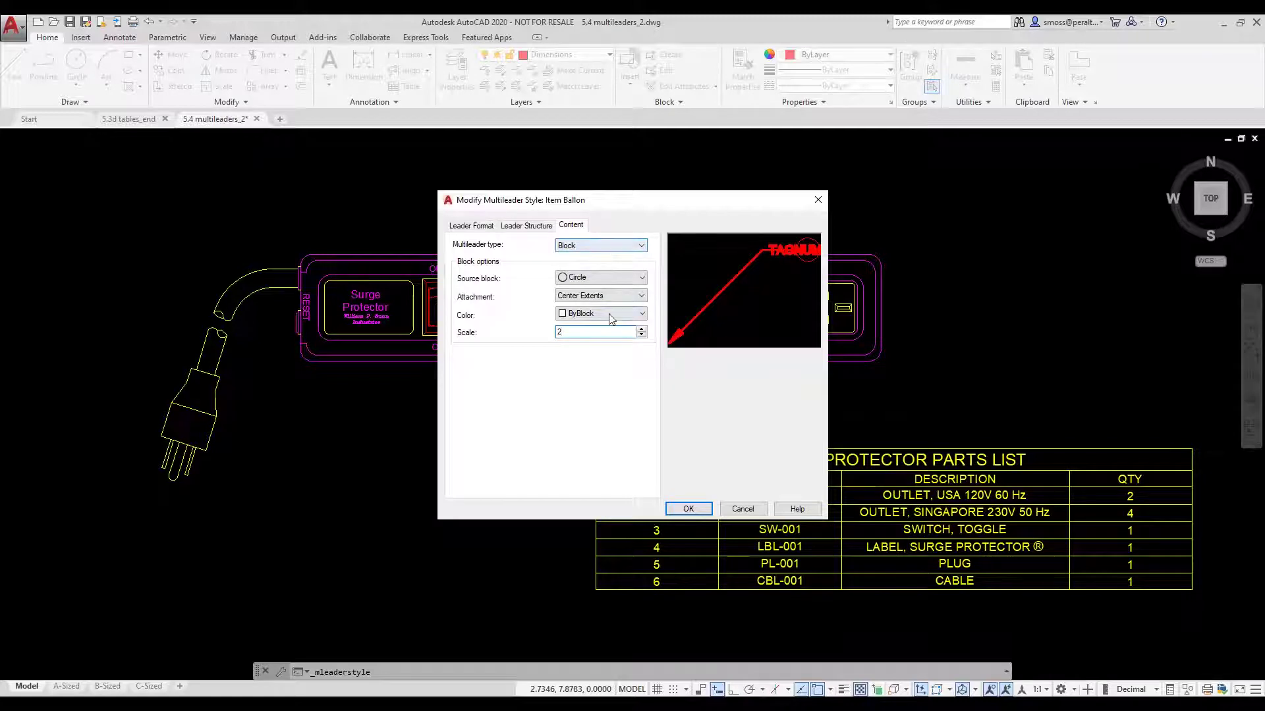
left_click(611, 318)
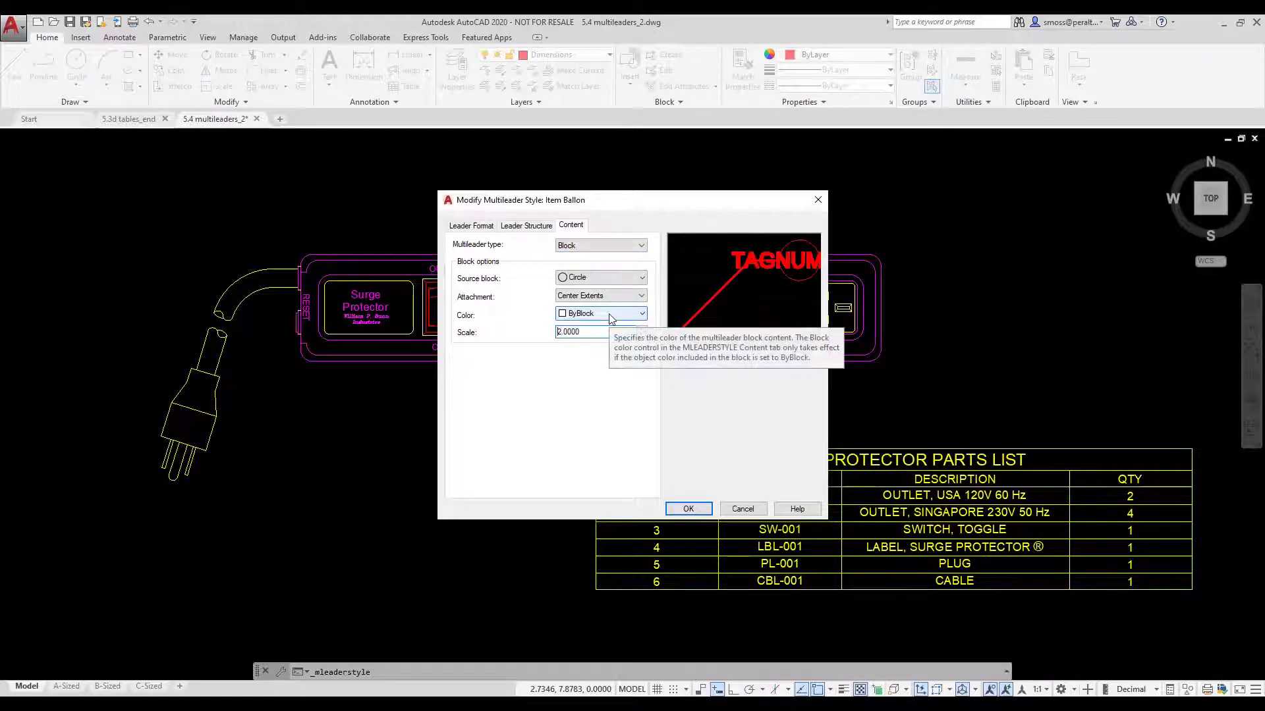
left_click(688, 509)
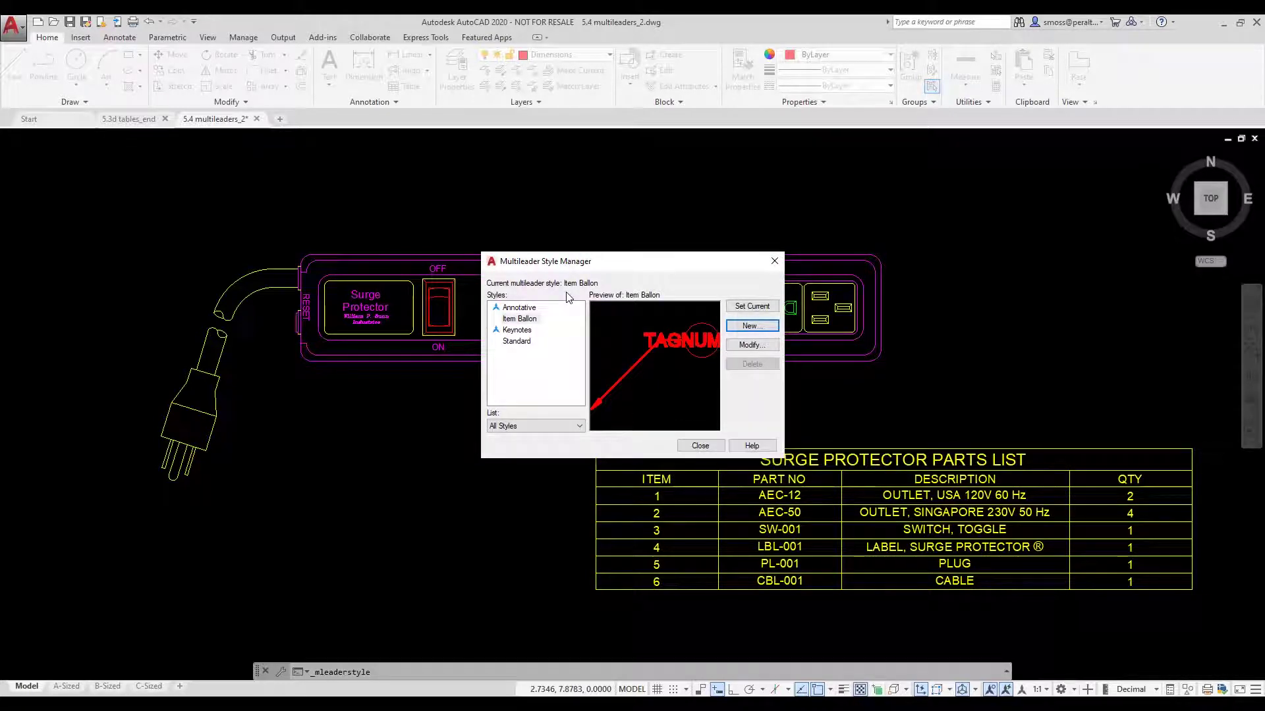
Close the Multileader Style Manager and return to the surge protector drawing.
left_click(700, 445)
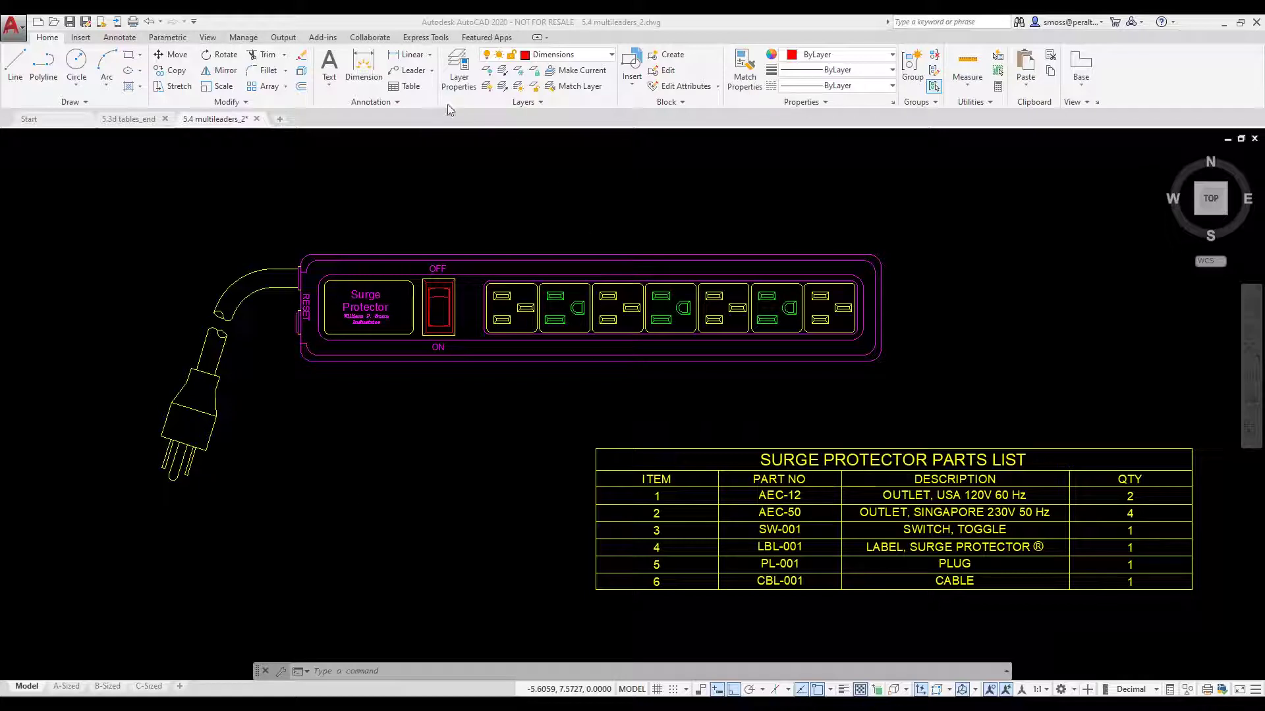
Start a new multileader and switch its leader type to spline through the leader options.
left_click(416, 71)
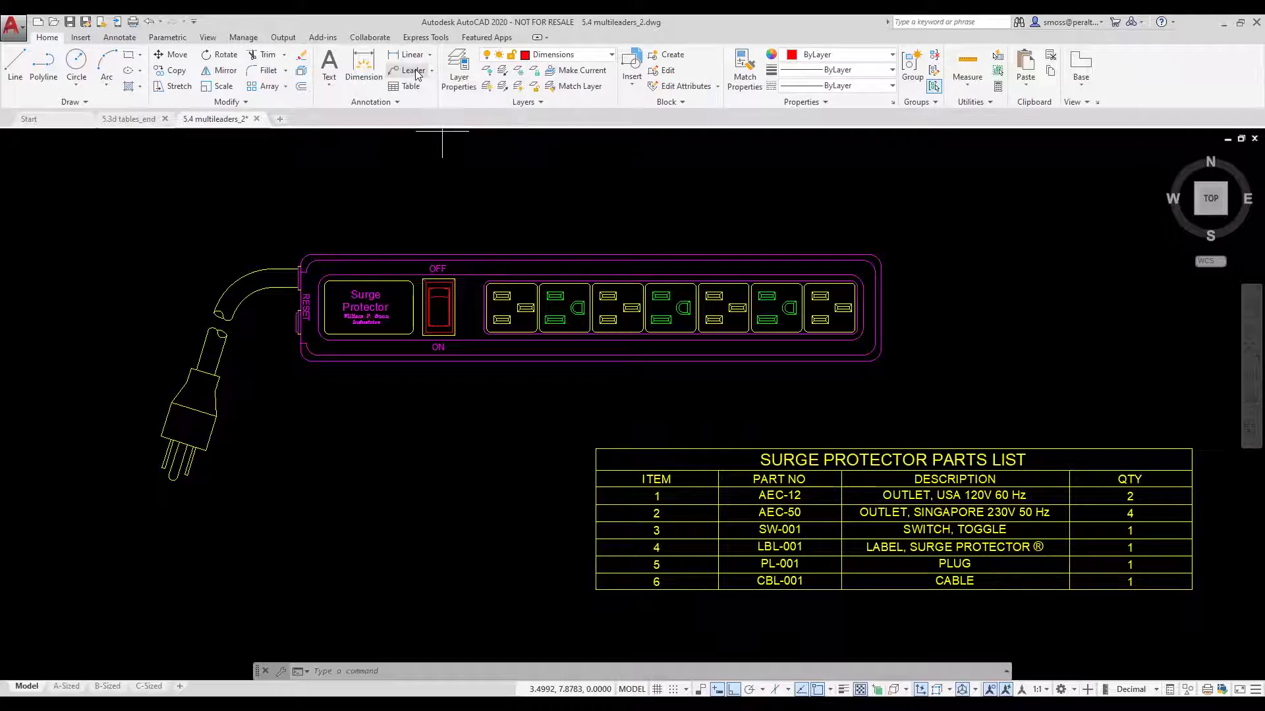
right_click(423, 157)
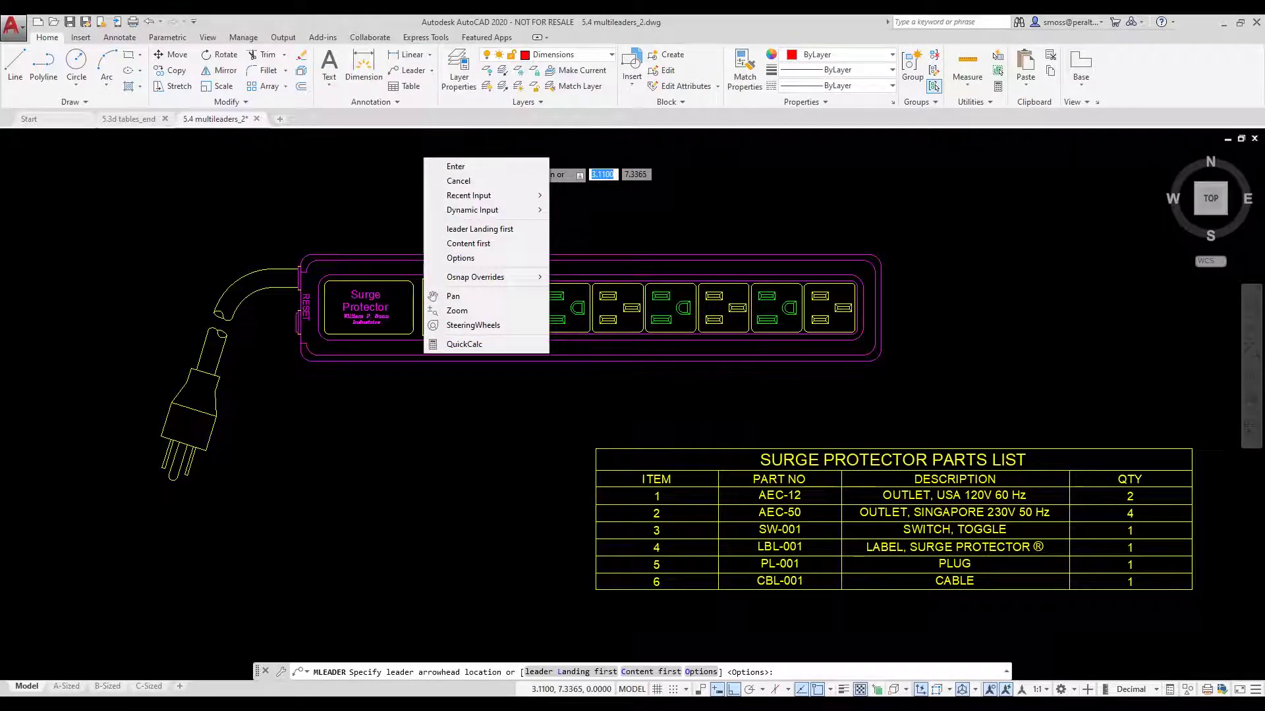
left_click(468, 258)
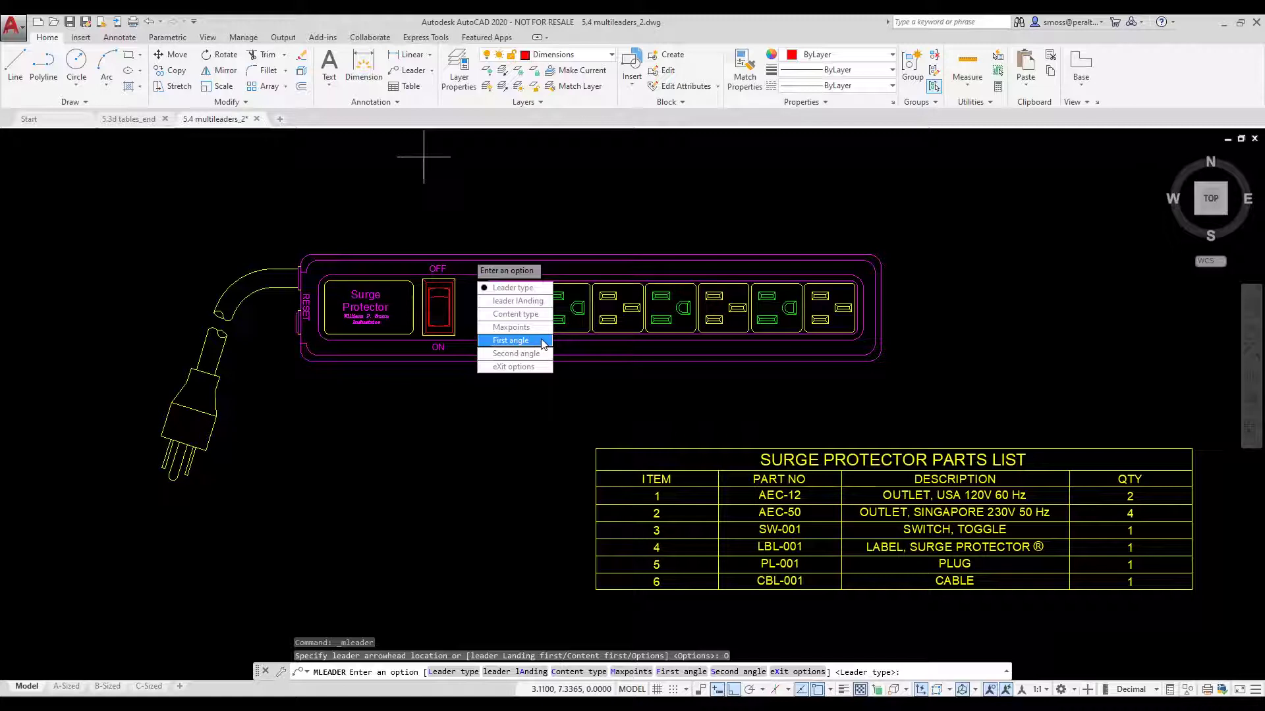
left_click(542, 294)
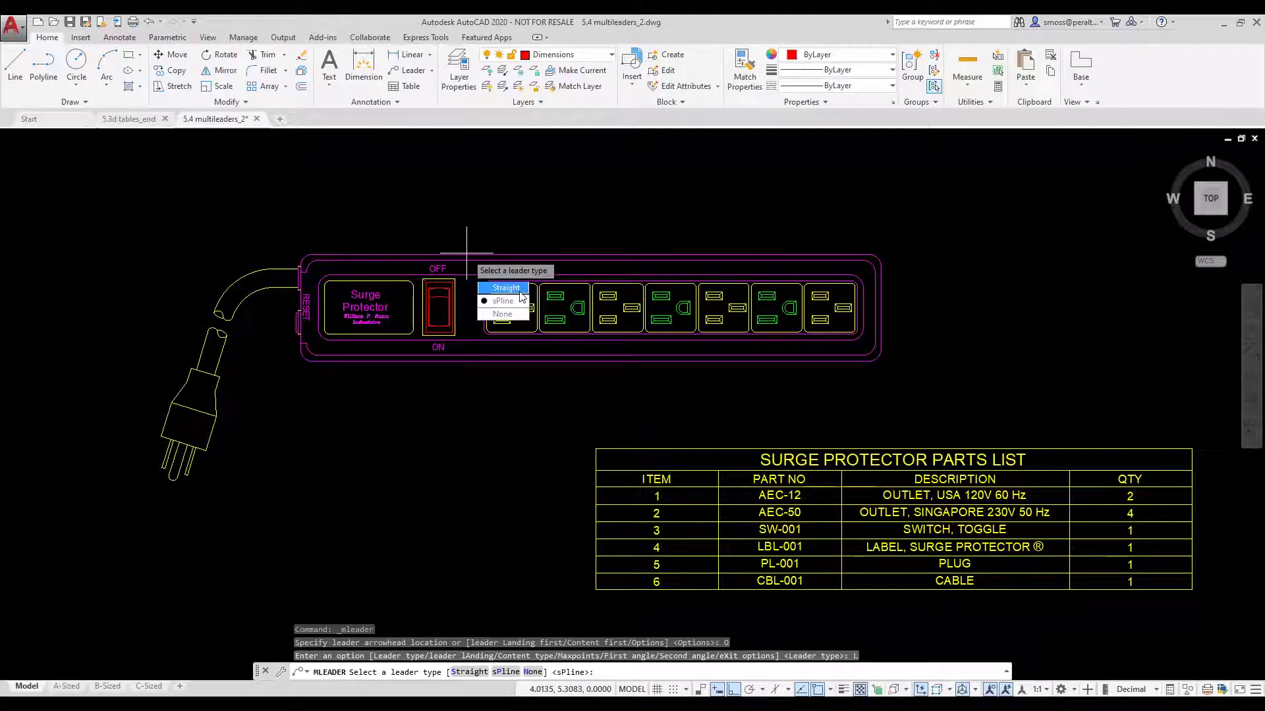
left_click(520, 303)
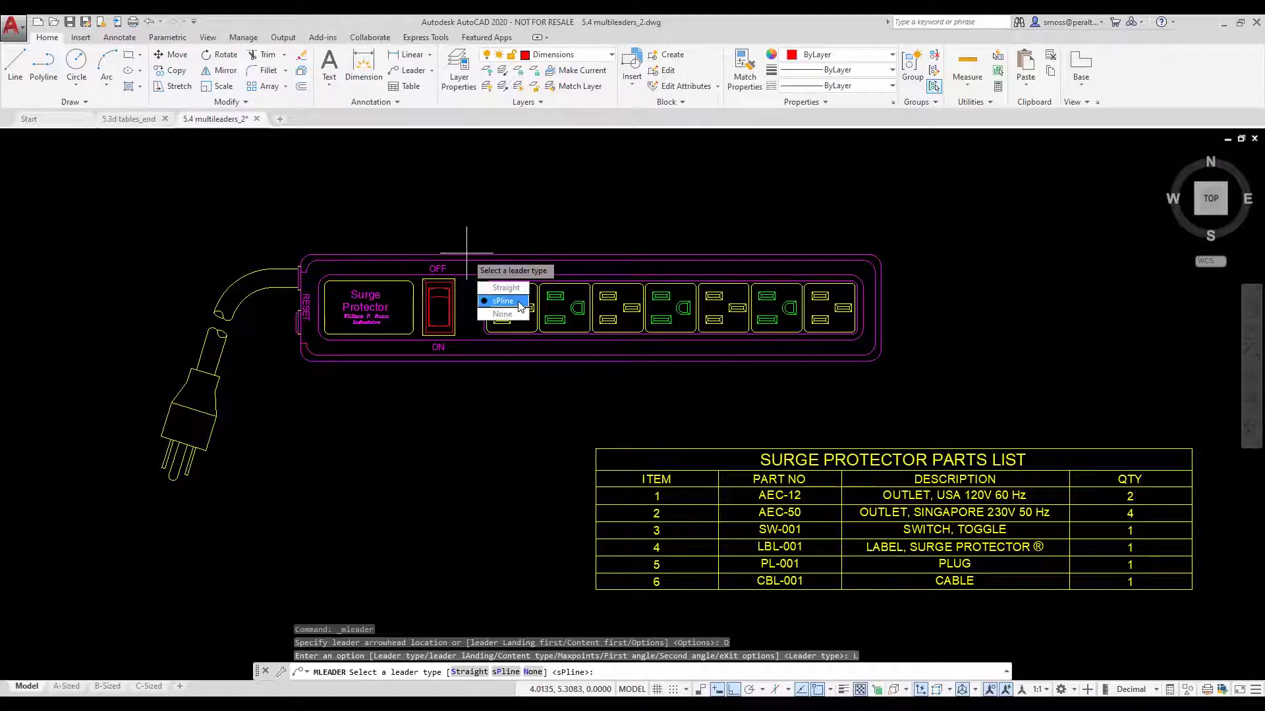
left_click(519, 303)
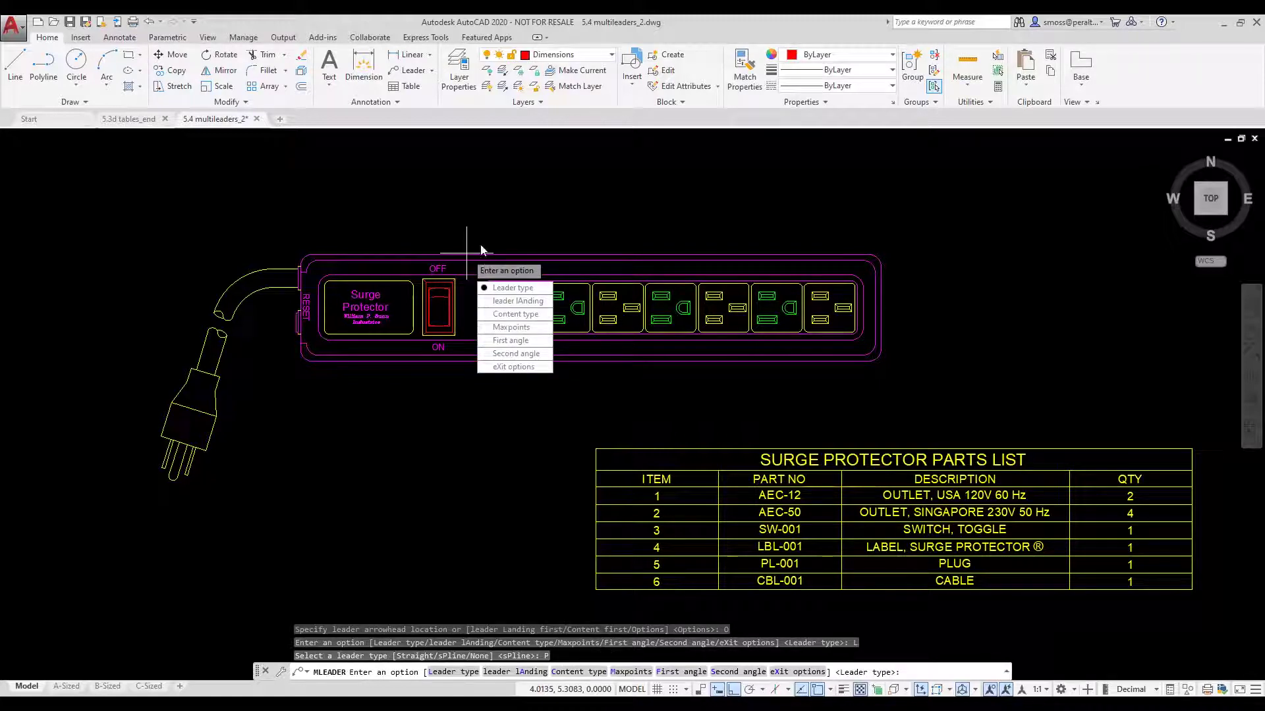
left_click(515, 366)
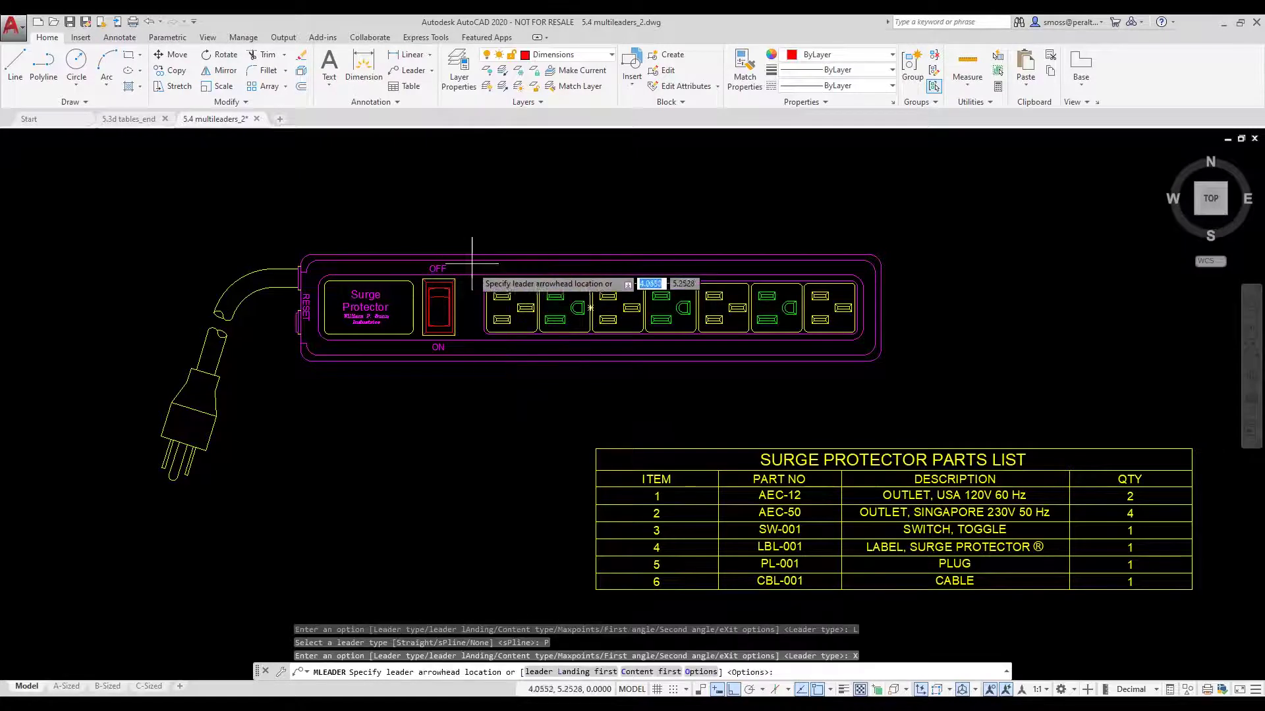
Place a spline balloon tagged 5 from the plug's midpoint, with Ortho turned off.
left_click(211, 434)
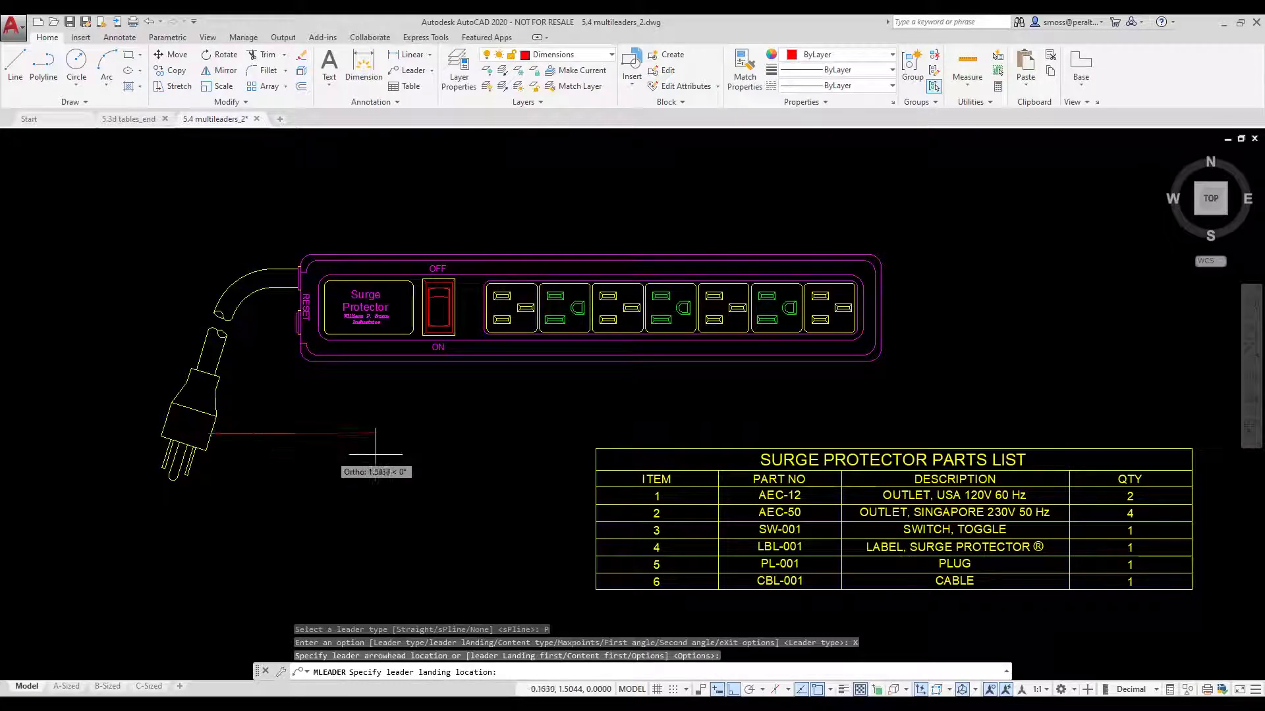
left_click(733, 689)
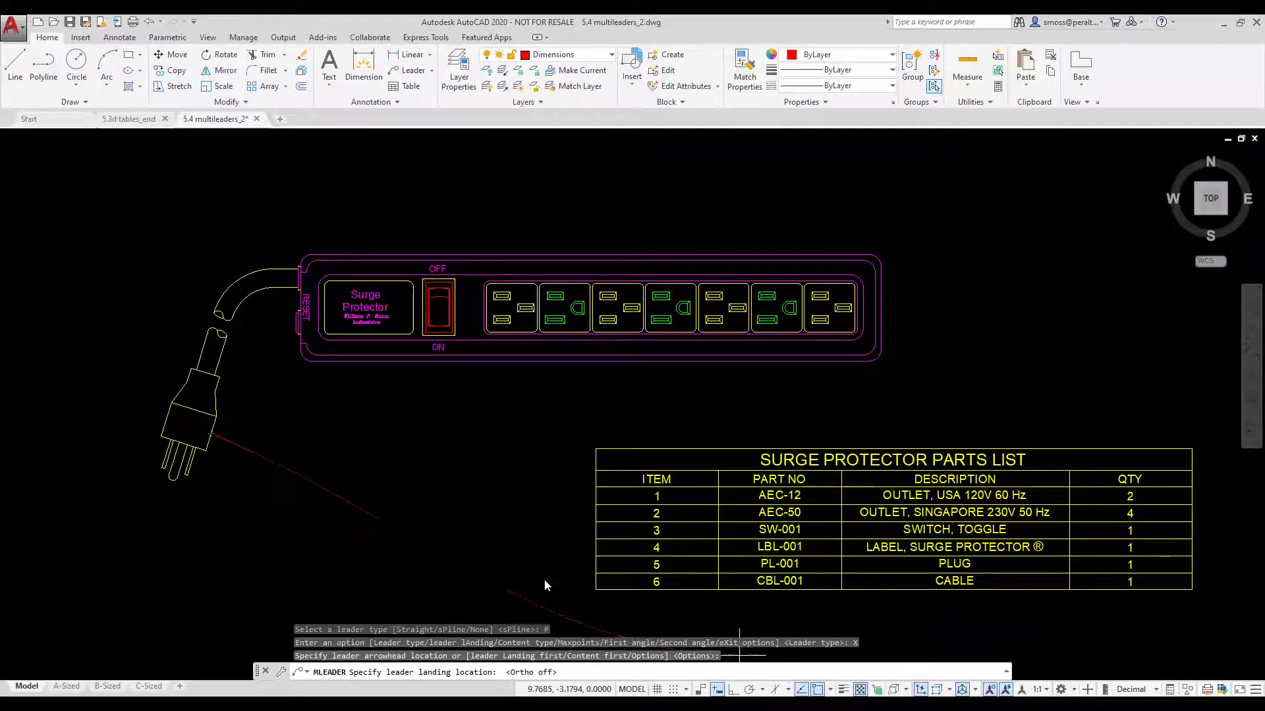
left_click(280, 461)
left_click_drag(295, 249, 573, 247)
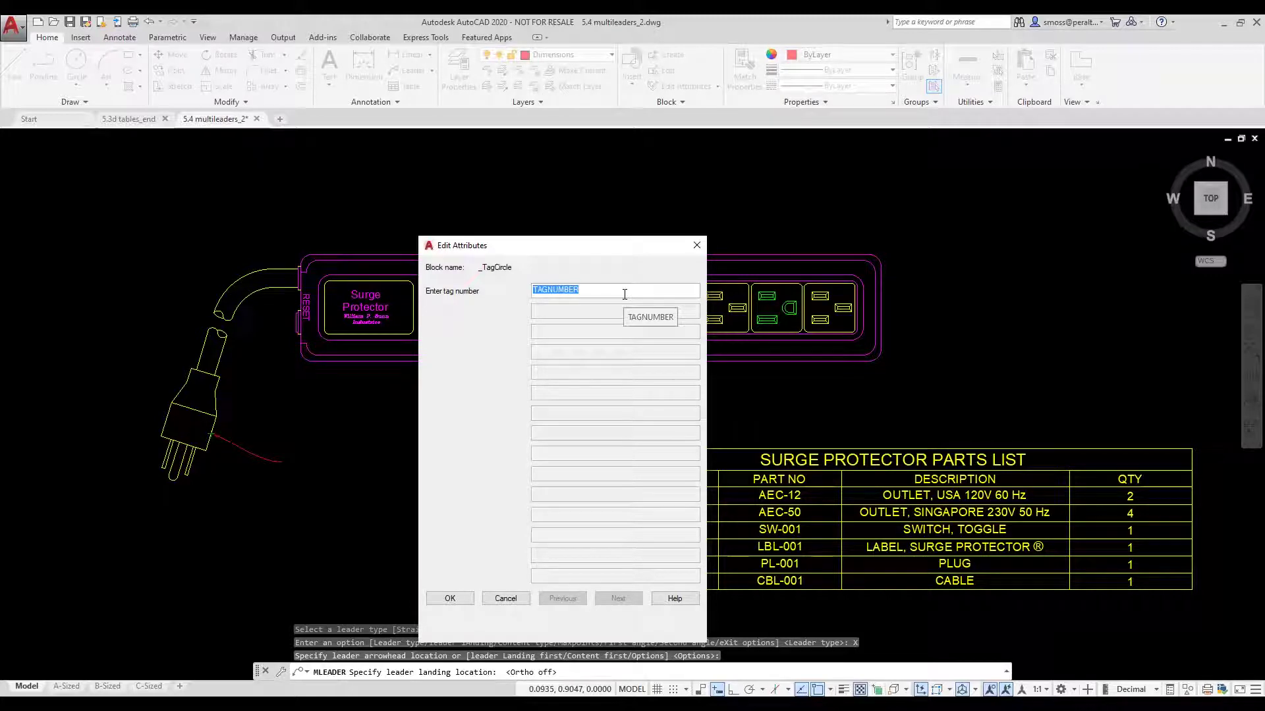
type("5")
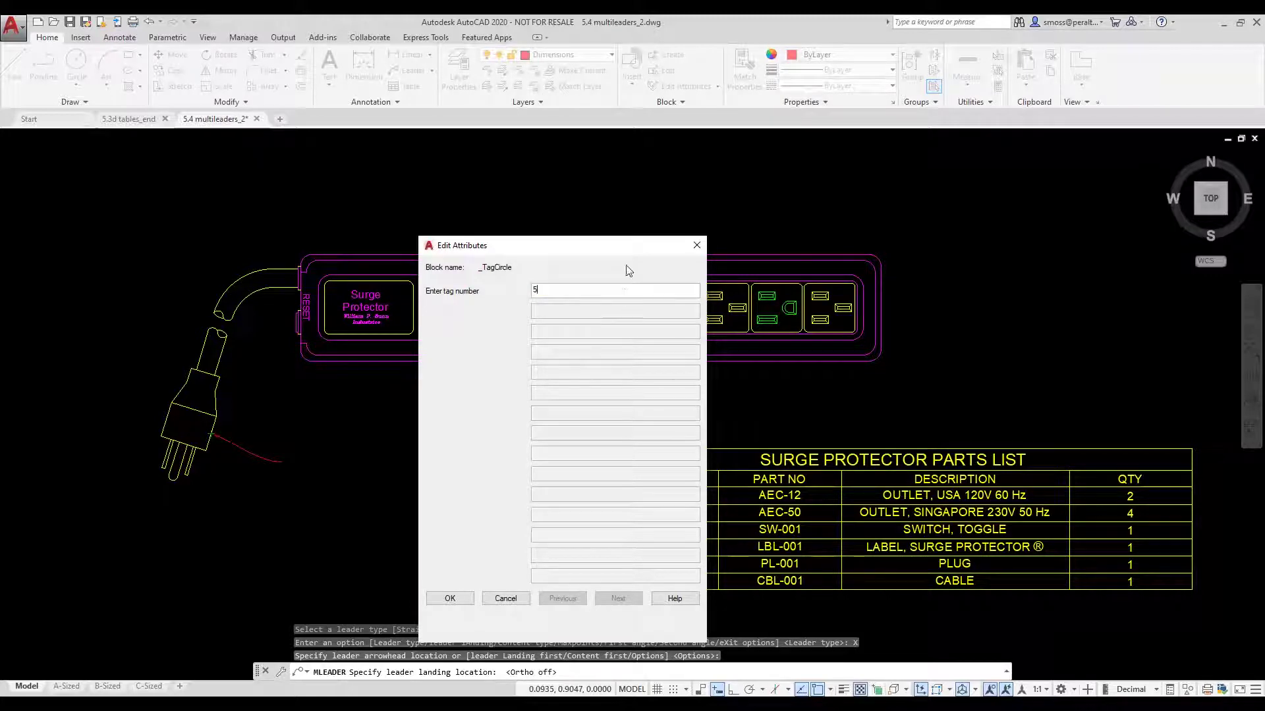
left_click(458, 602)
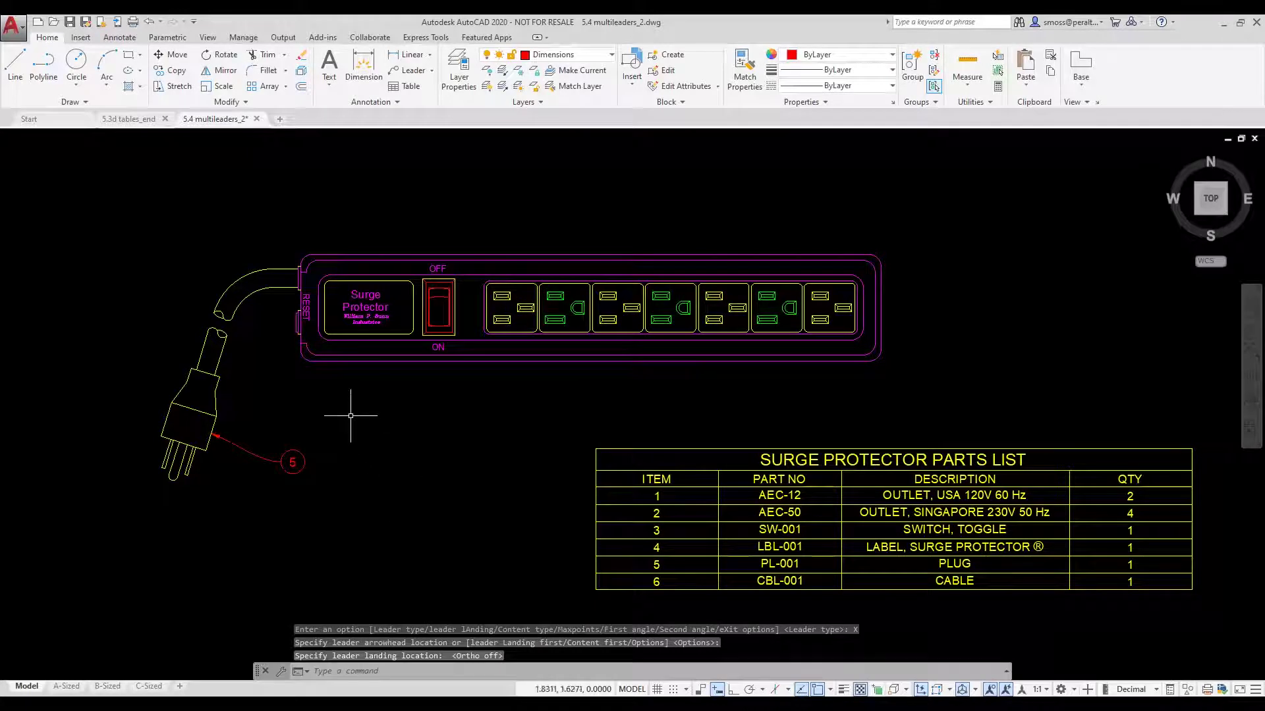
Repeat the multileader to add a balloon tagged 6 pointing at the cable above the plug.
right_click(348, 407)
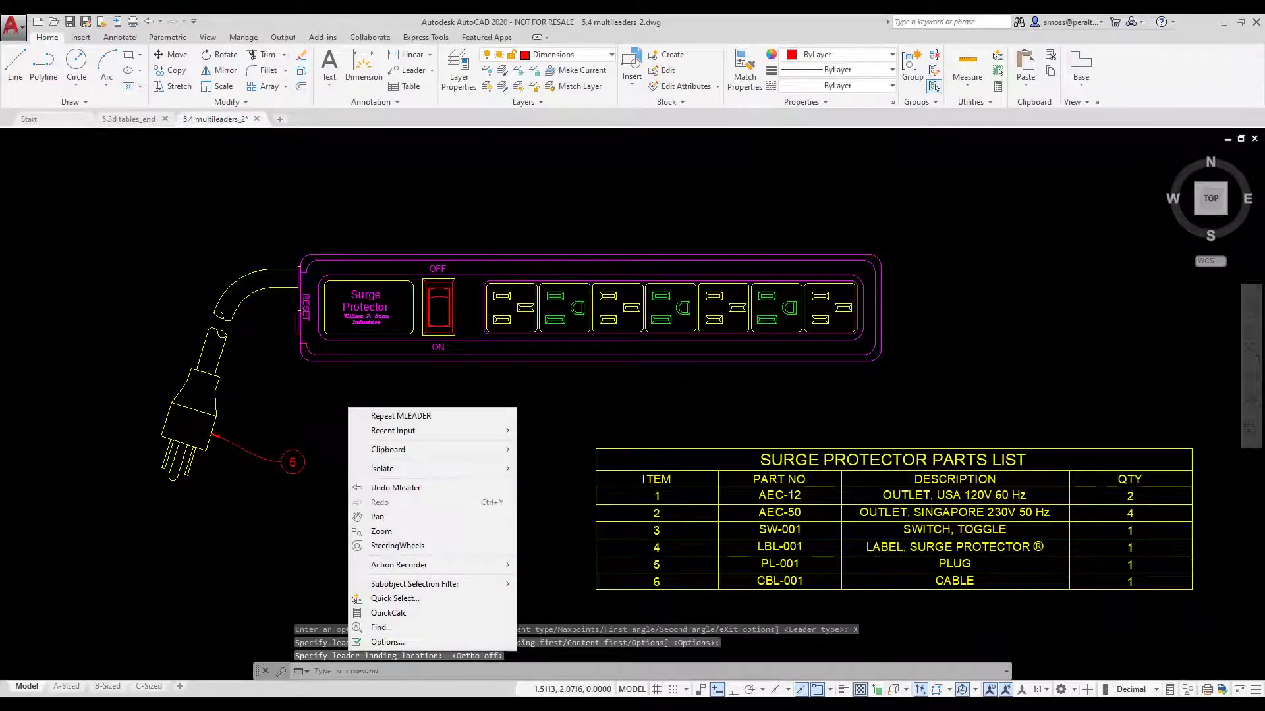
left_click(398, 415)
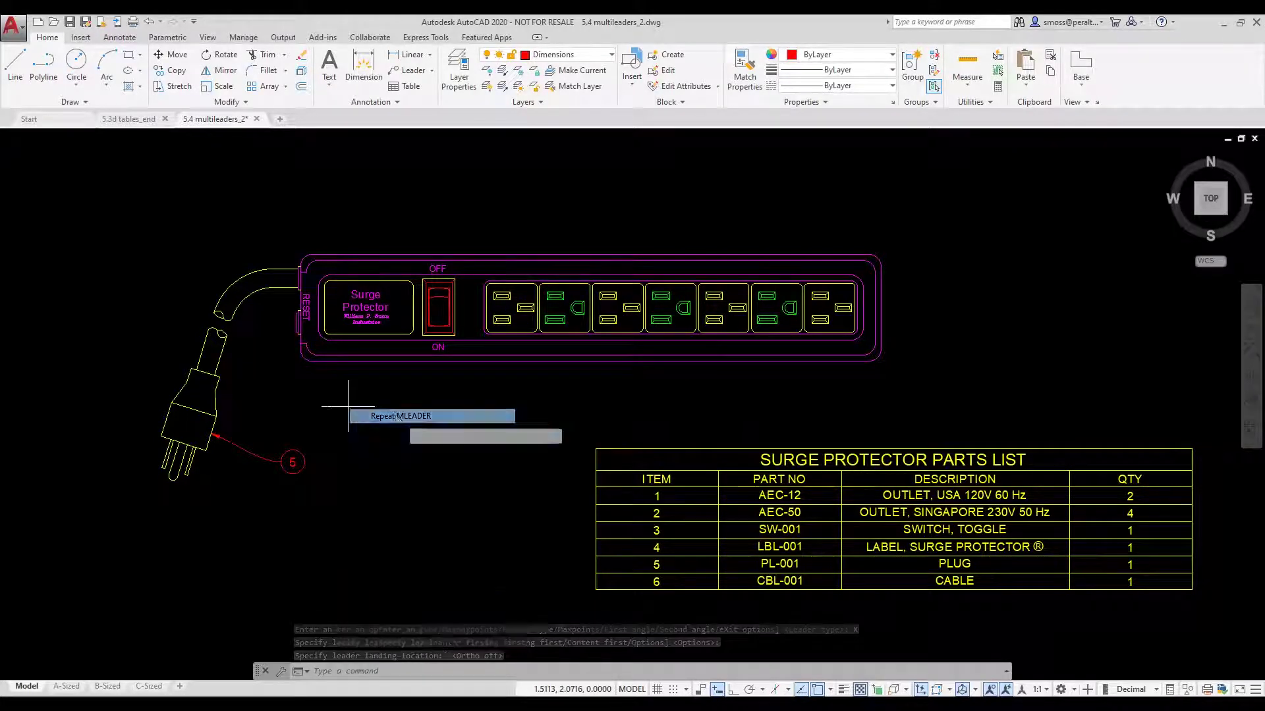
left_click(223, 354)
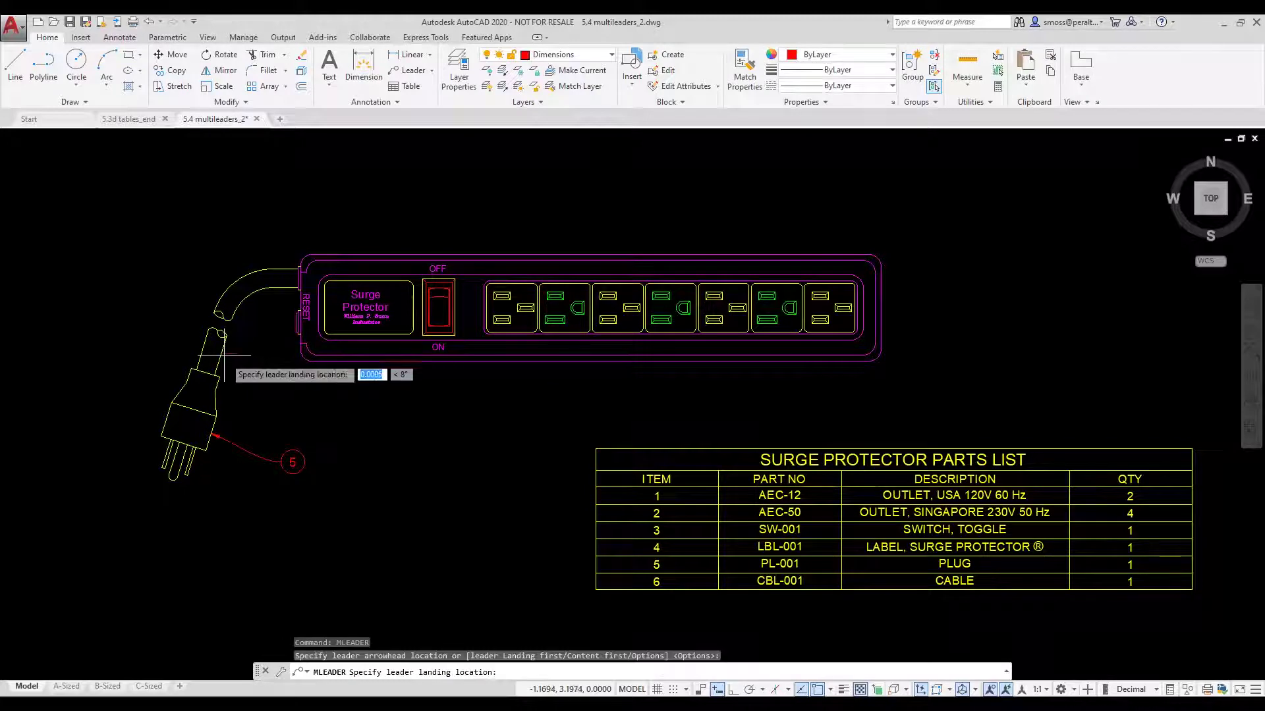
left_click(275, 402)
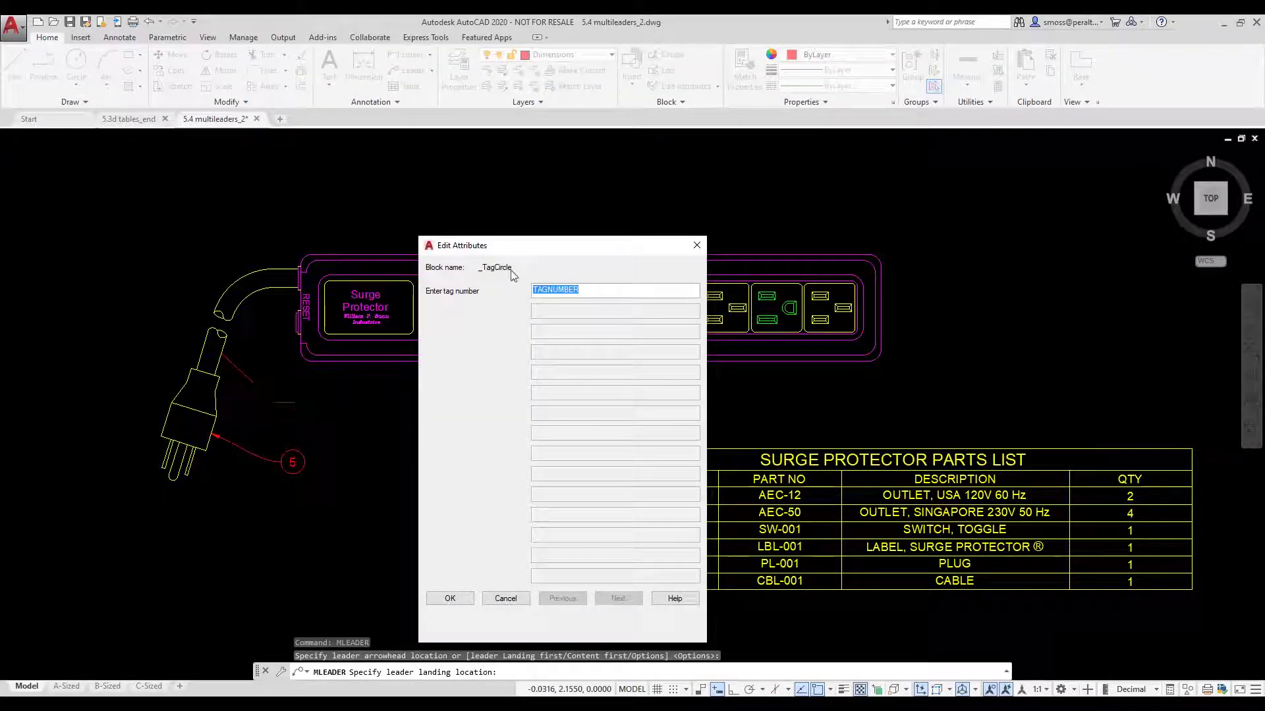
type("6")
left_click(450, 598)
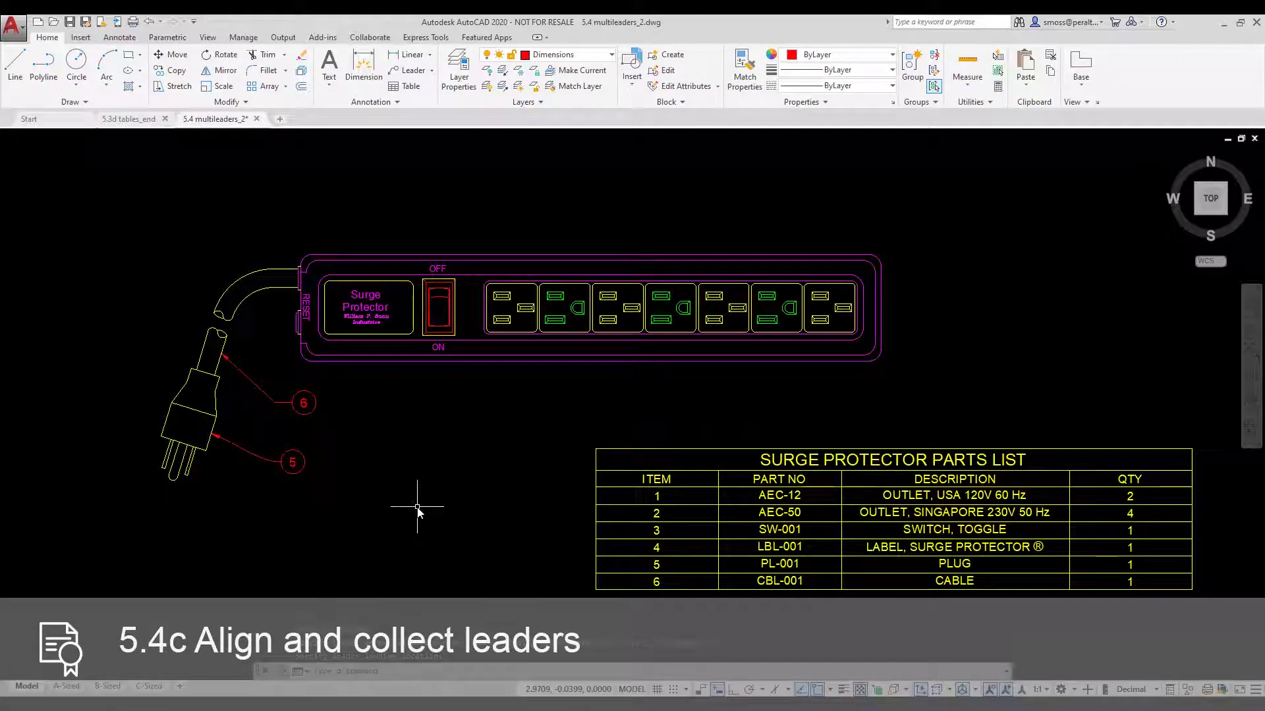
Collect balloons 5 and 6 into one multileader placed below the plug.
left_click(428, 72)
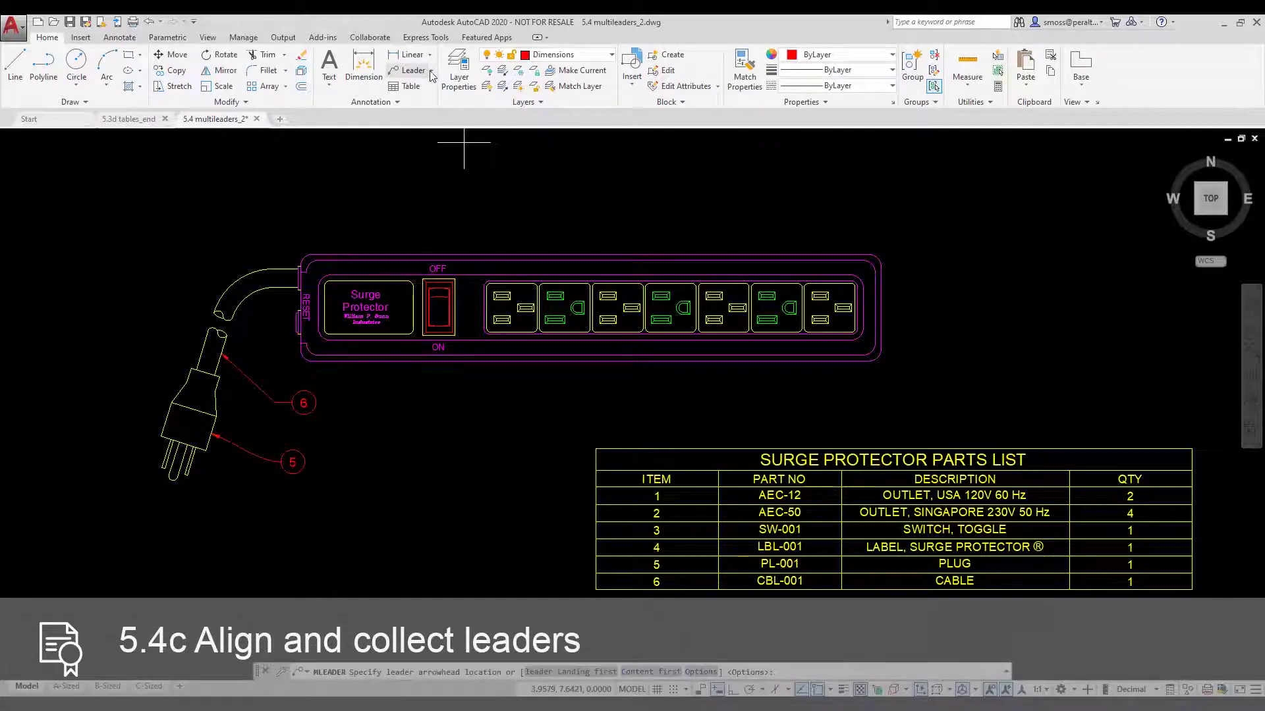
left_click(431, 70)
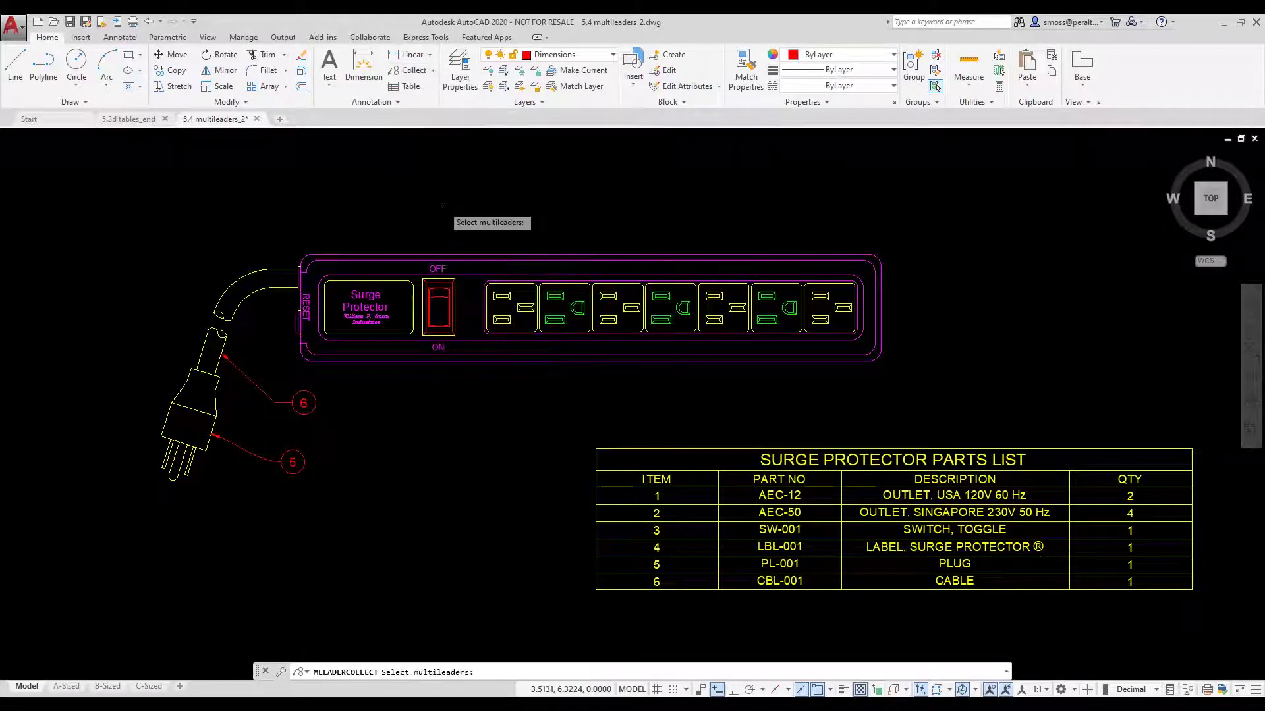
left_click(332, 388)
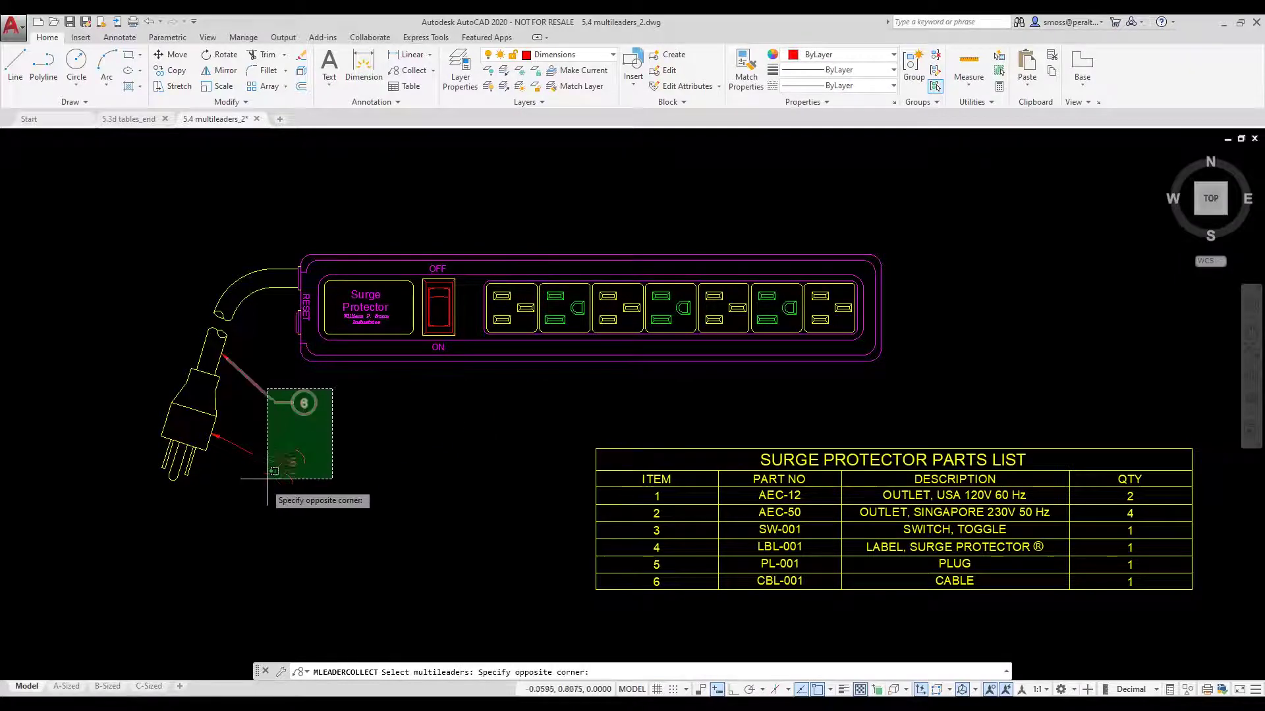
left_click(263, 487)
key("Return")
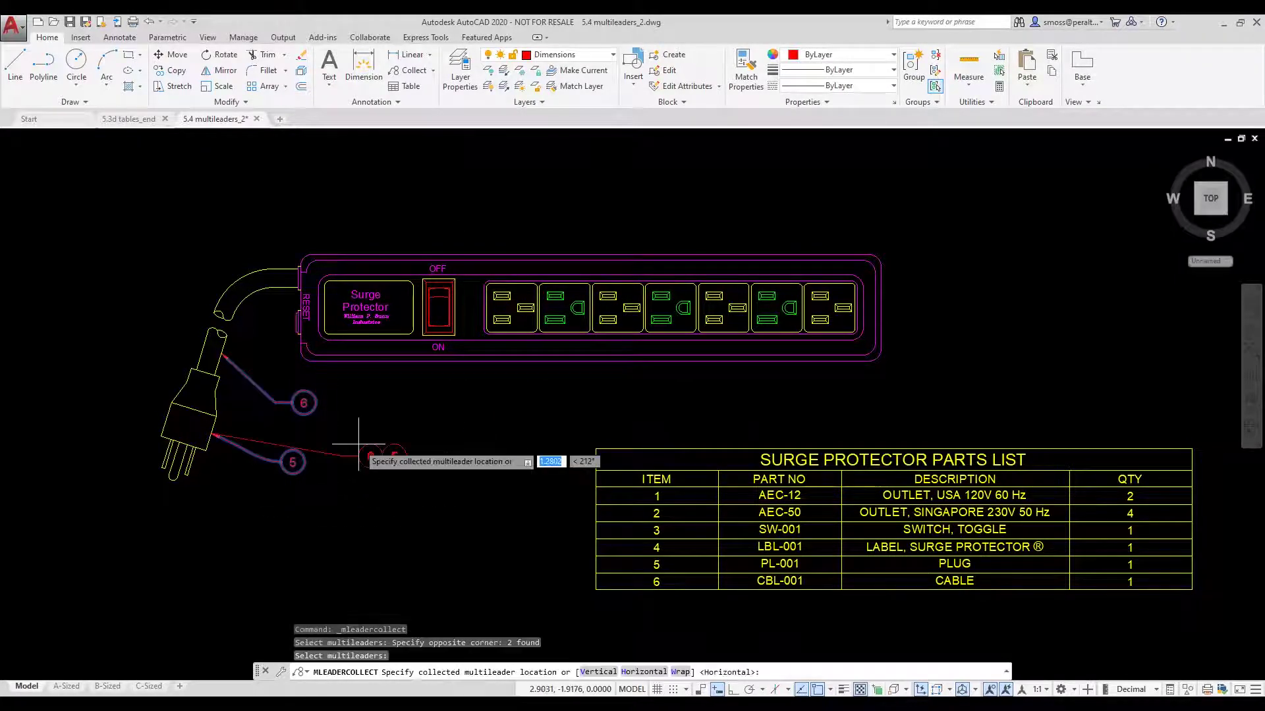
left_click(315, 466)
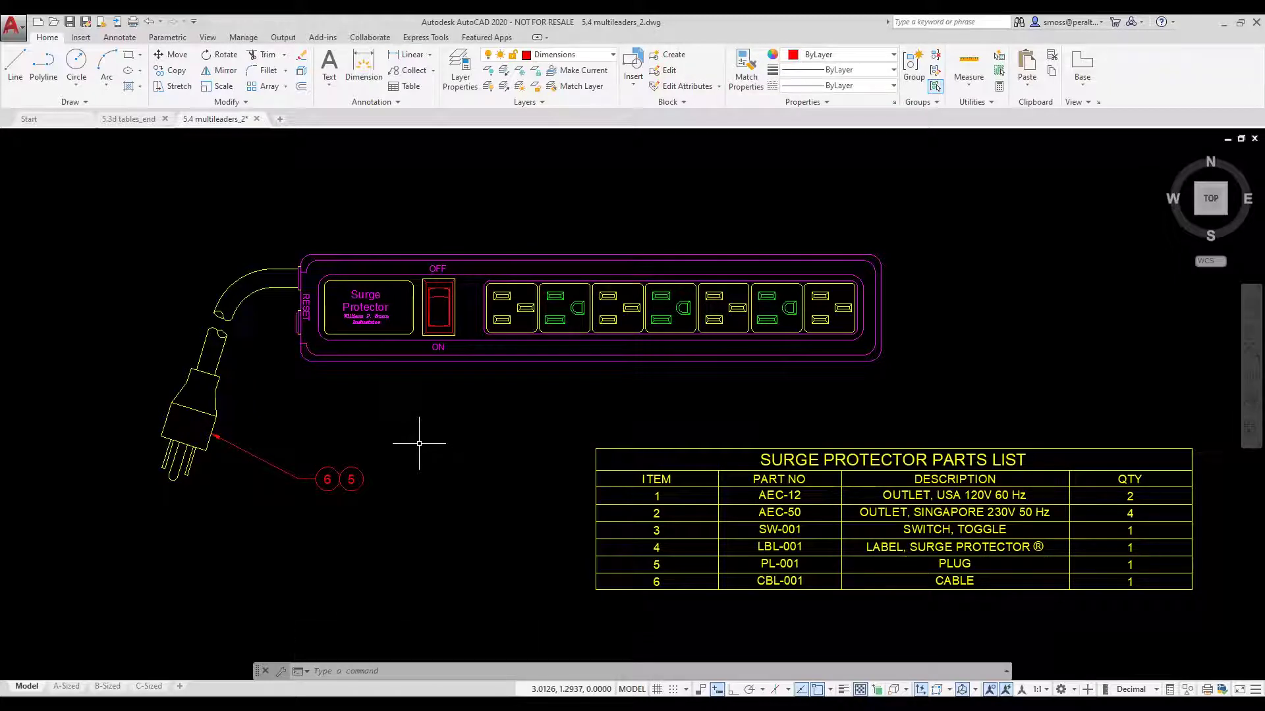
Add a balloon tagged 4 pointing at the Surge Protector label using the recent MLEADER command.
left_click(428, 71)
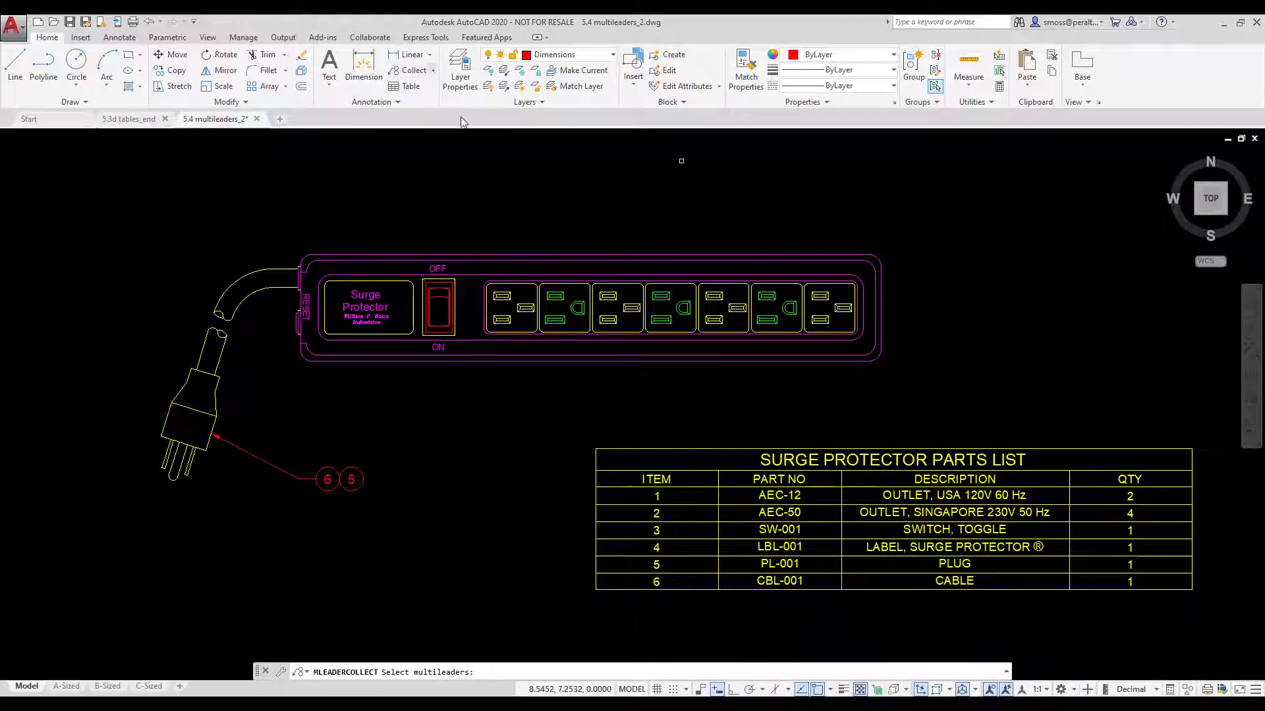
key("Escape")
right_click(426, 208)
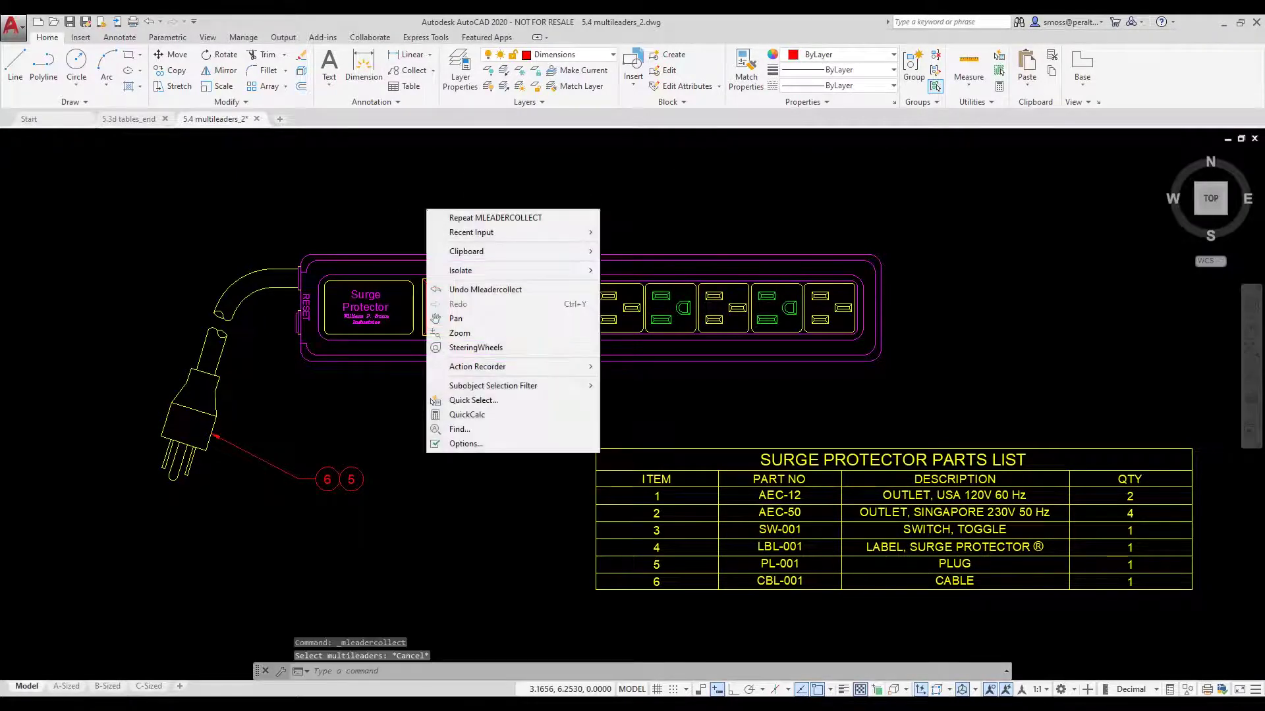
mouse_move(509, 235)
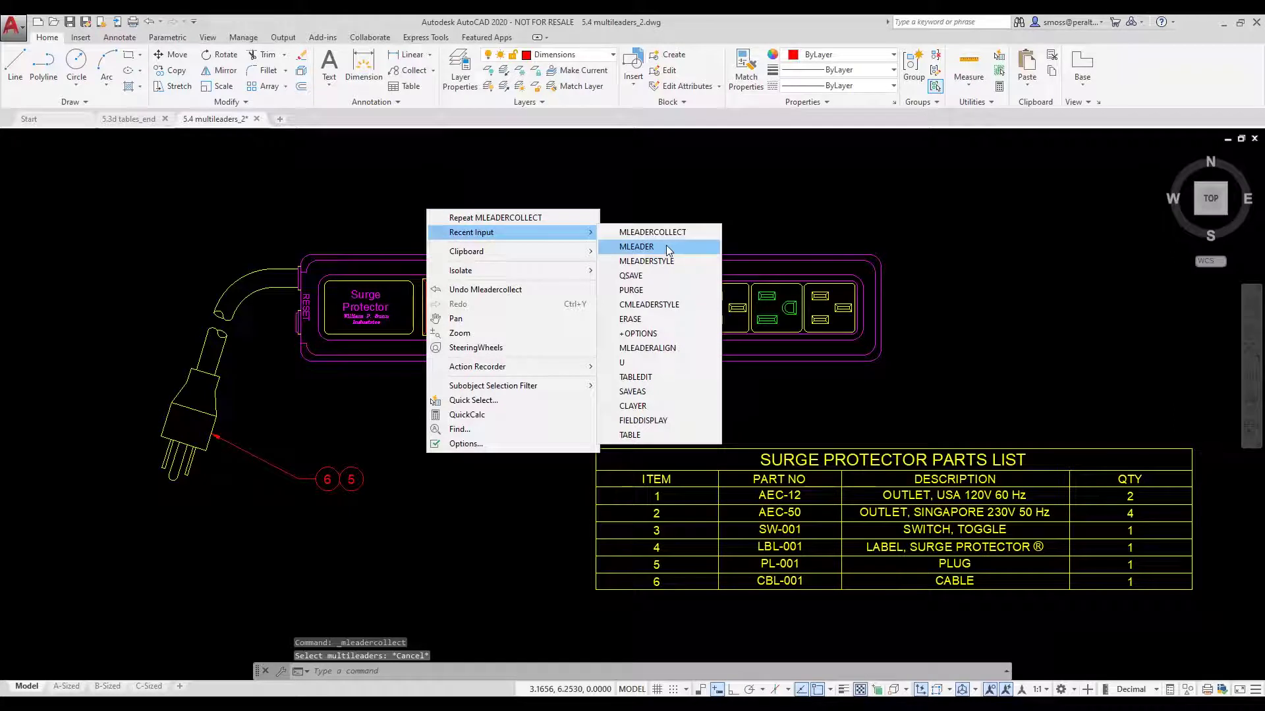
left_click(636, 246)
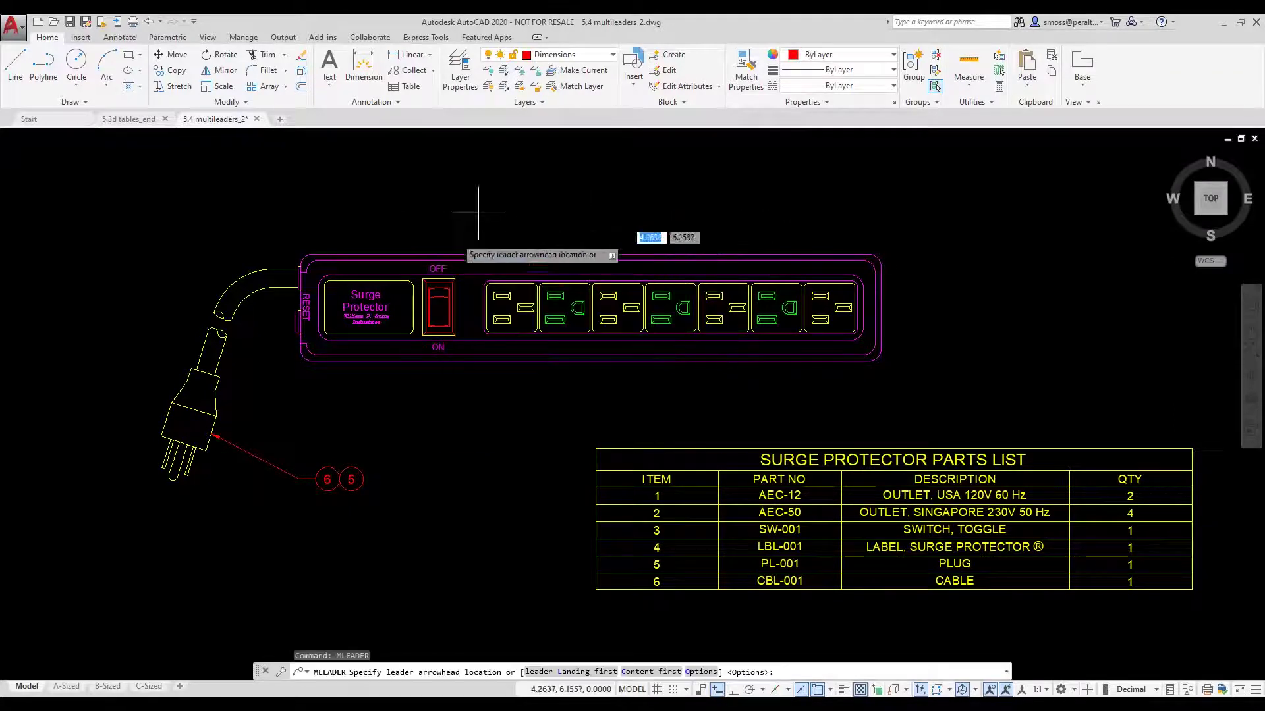
left_click(372, 275)
left_click(428, 211)
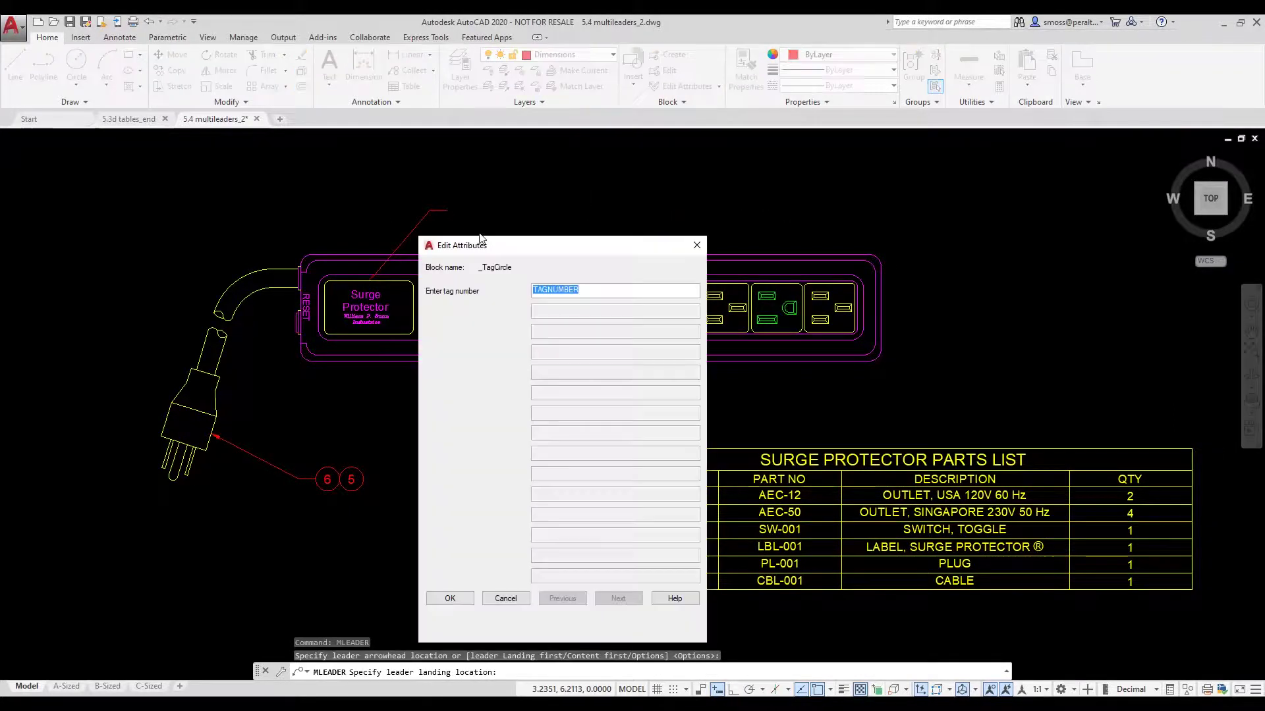
left_click_drag(576, 253, 231, 242)
type("4")
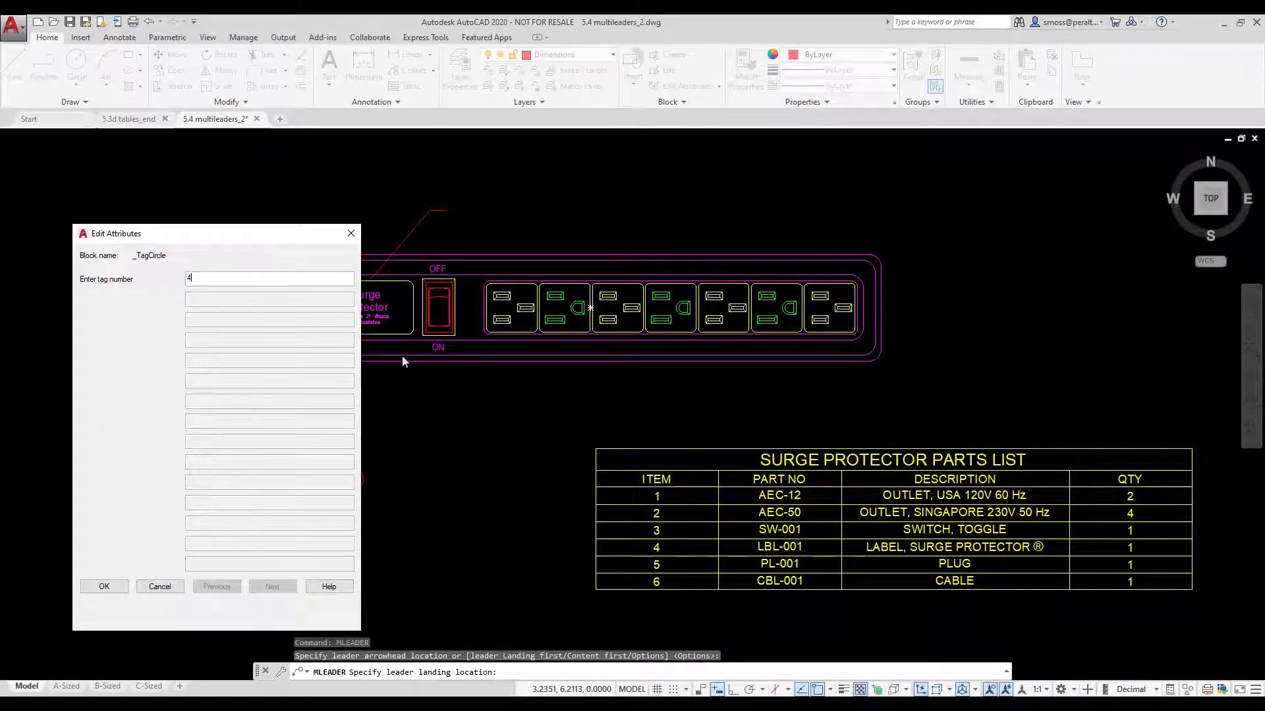
left_click(104, 586)
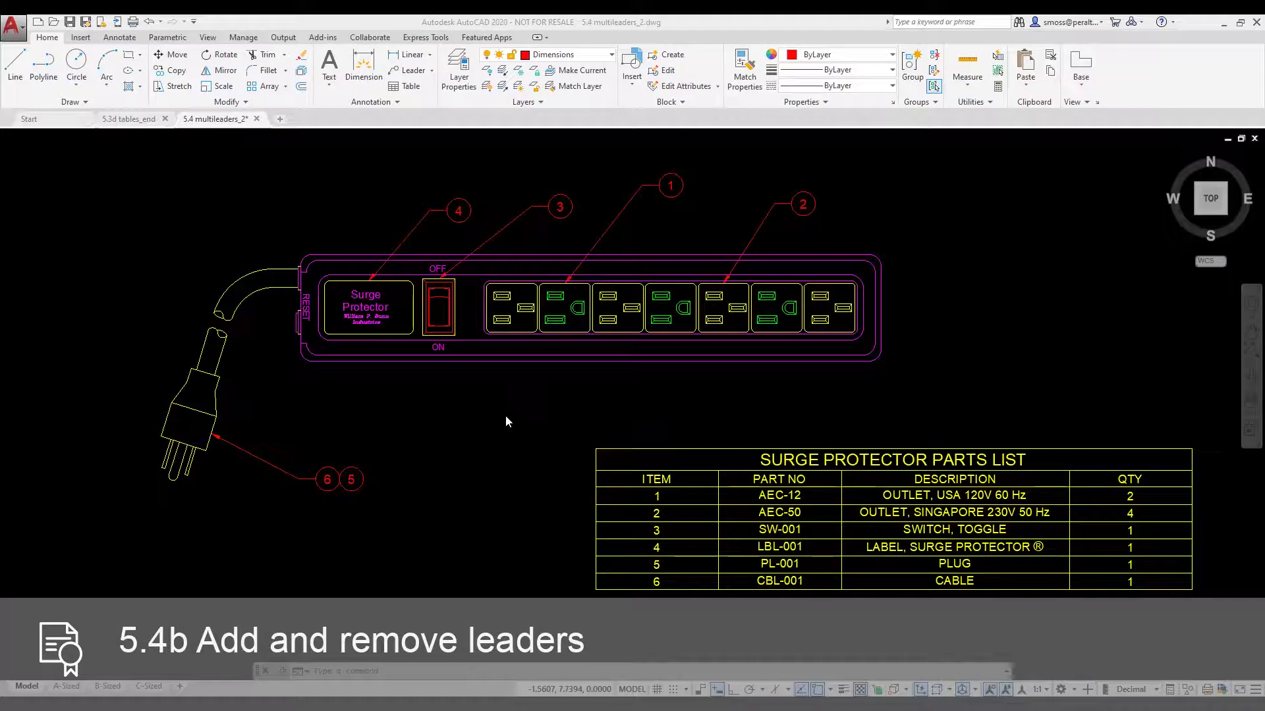
Add two more leaders to balloon 2, pointing to the next outlet and the rightmost outlet.
left_click(505, 416)
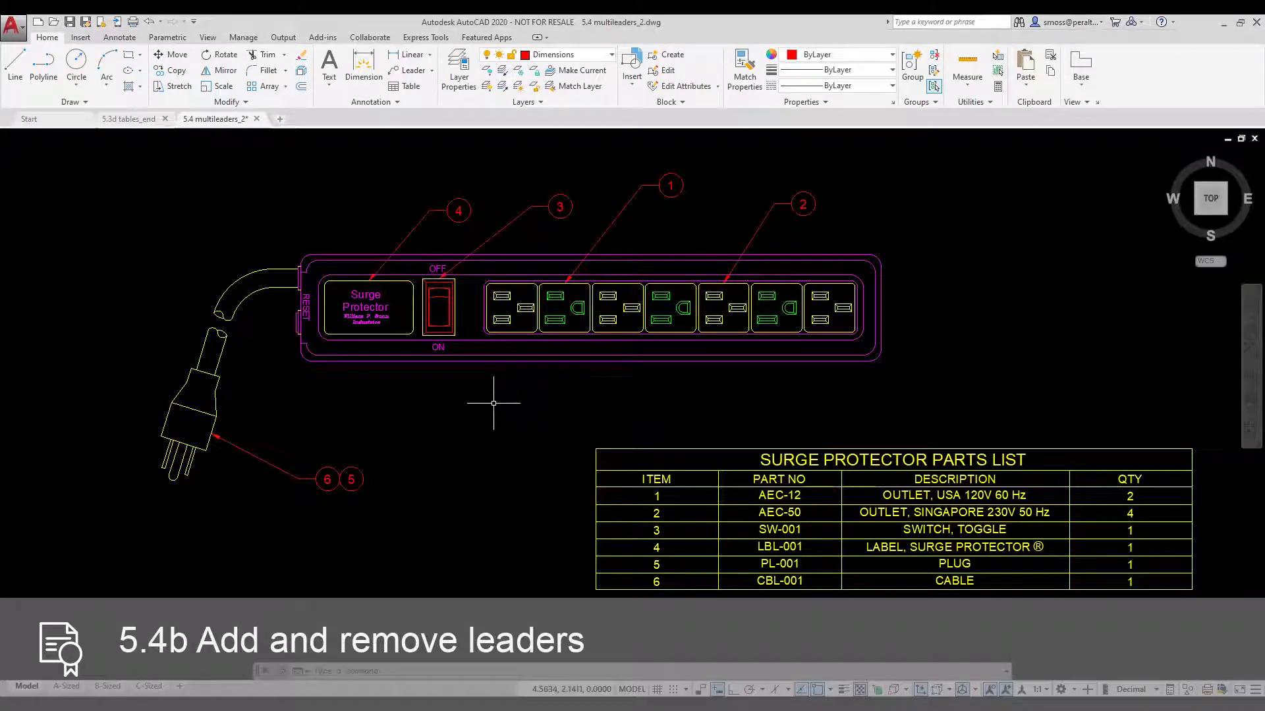
left_click(431, 71)
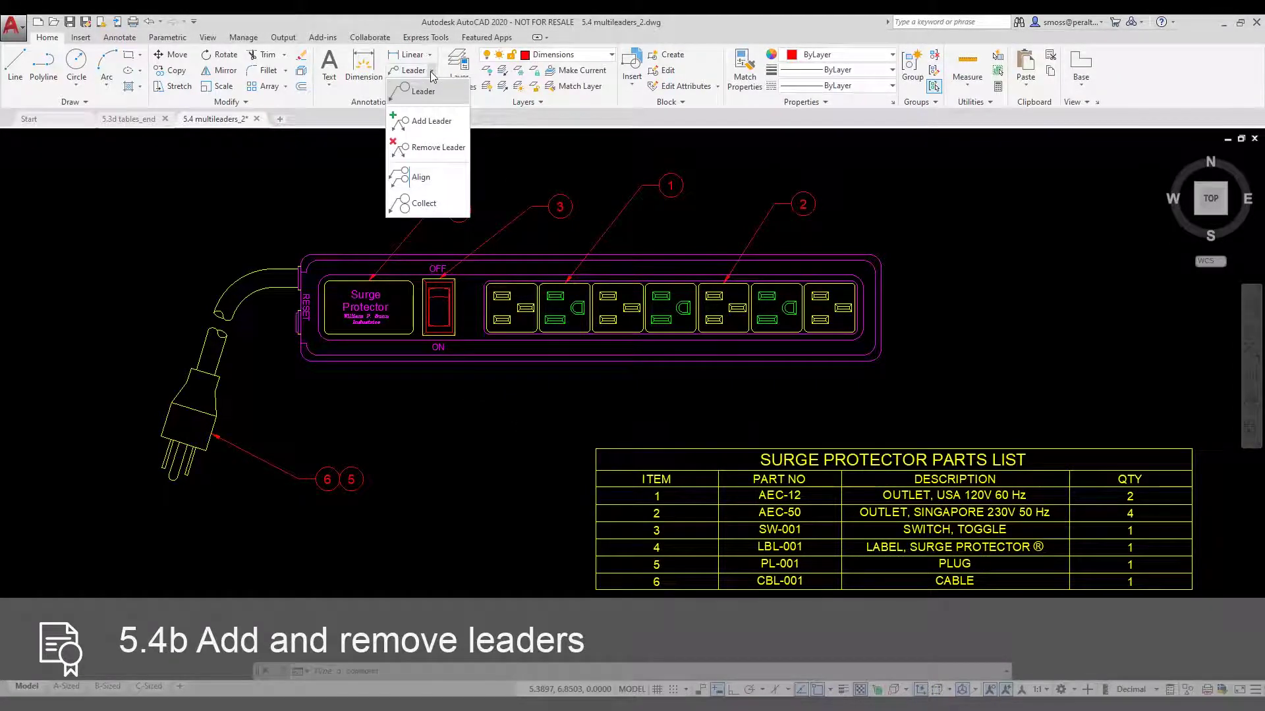
left_click(451, 122)
left_click(799, 205)
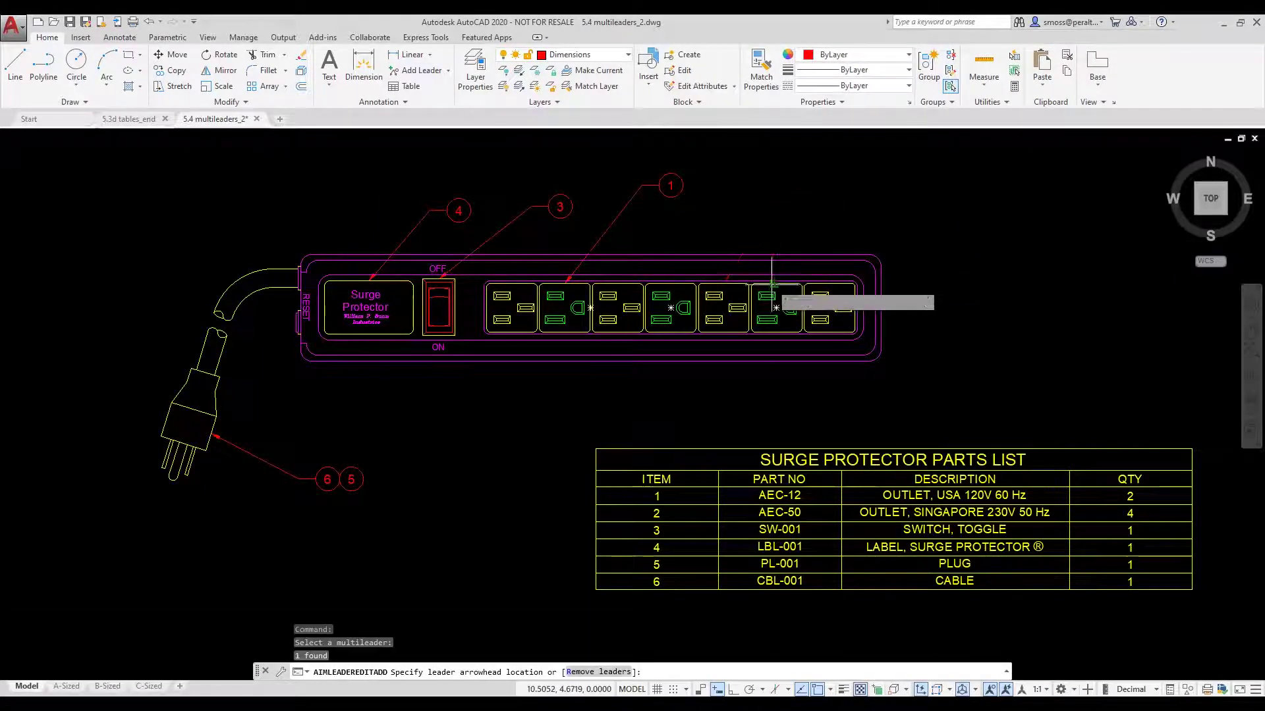
left_click(774, 284)
left_click(833, 279)
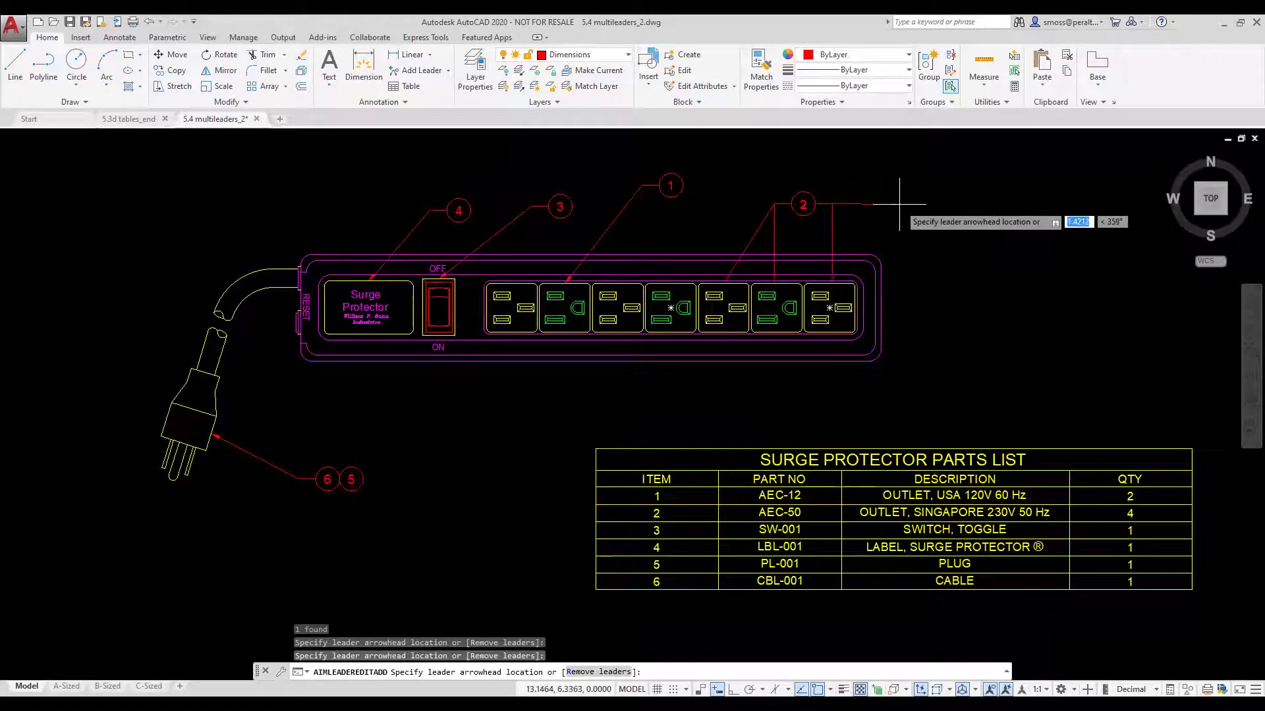
right_click(899, 205)
left_click(929, 214)
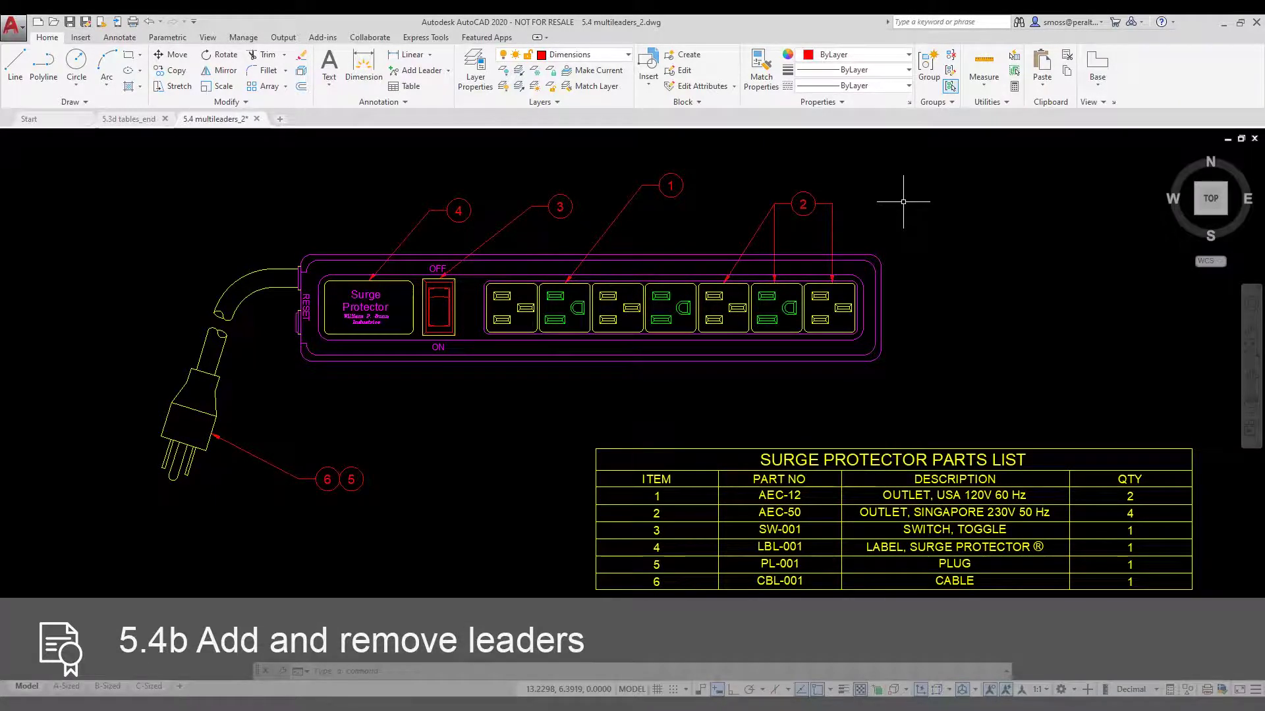
Remove the middle of balloon 2's three leaders with Remove Leader.
left_click(448, 71)
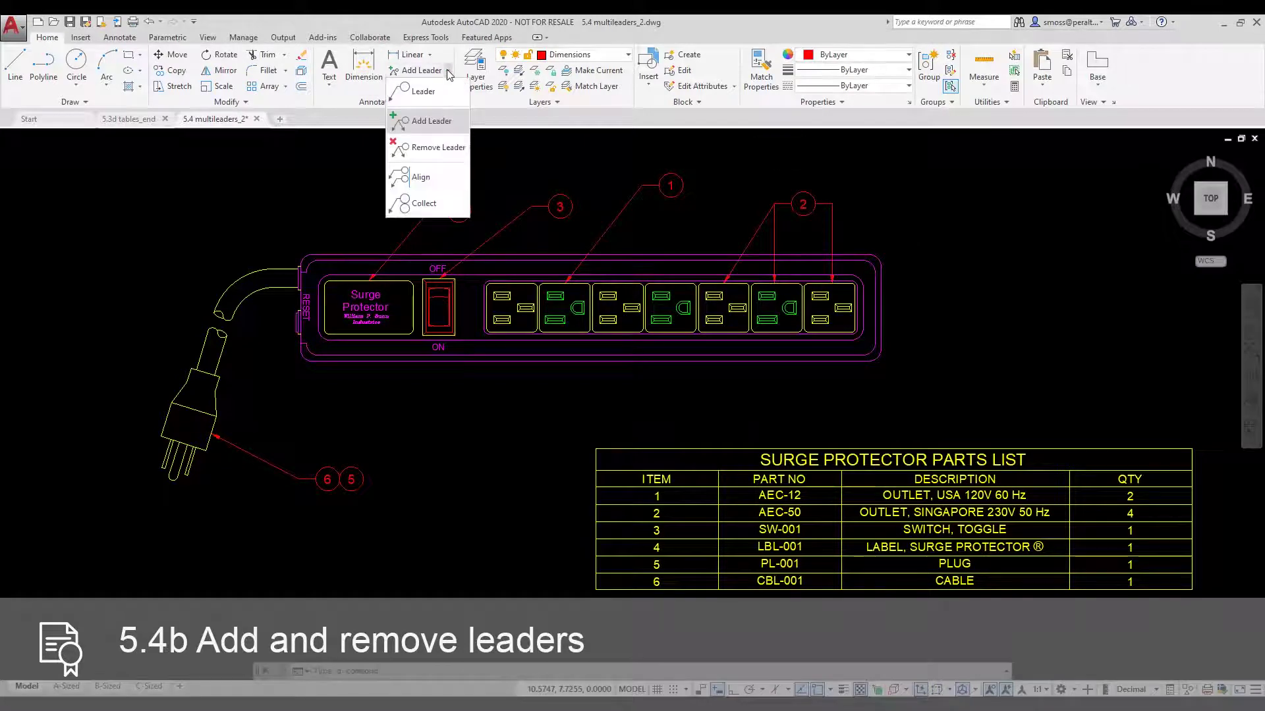
left_click(425, 151)
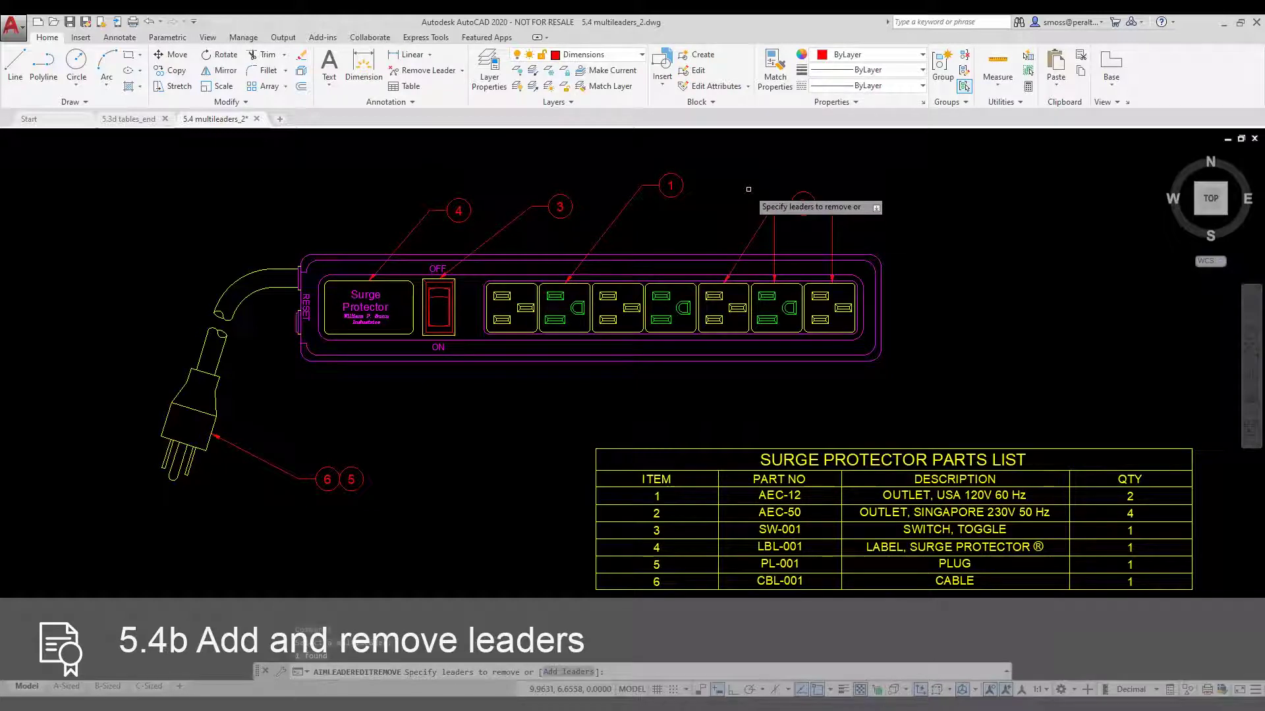
left_click(774, 218)
left_click(772, 232)
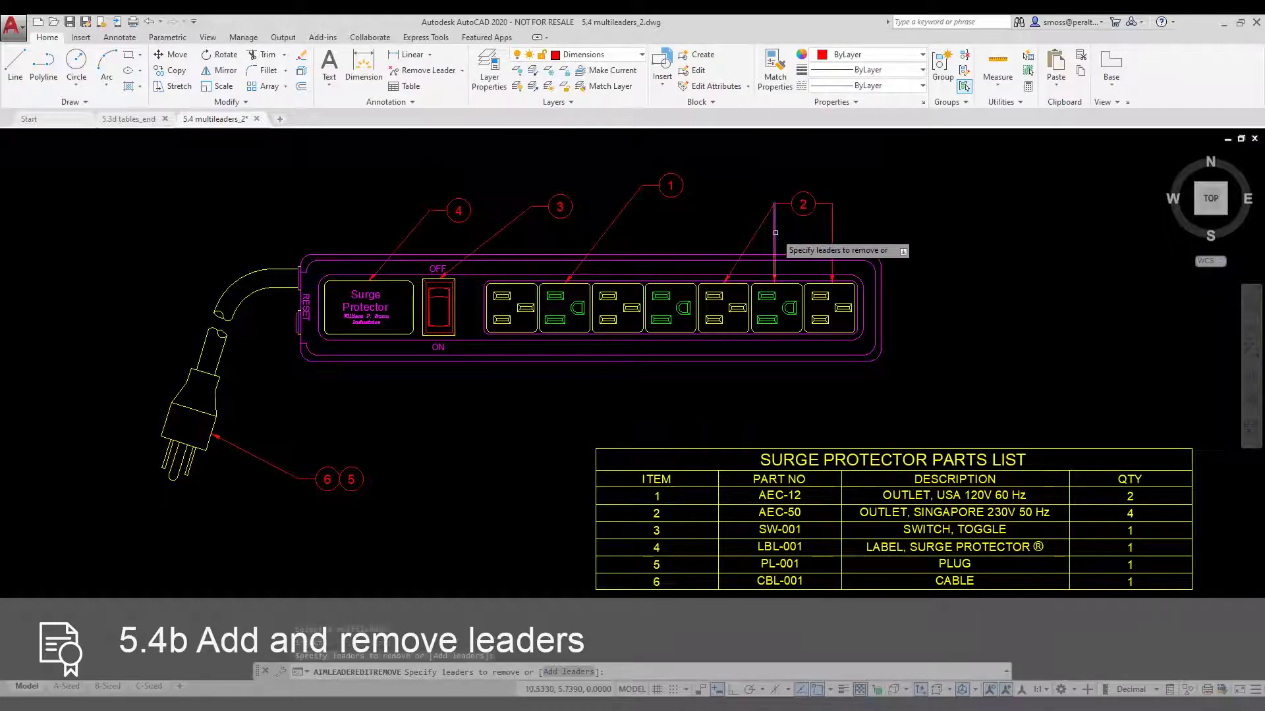
right_click(751, 158)
left_click(757, 164)
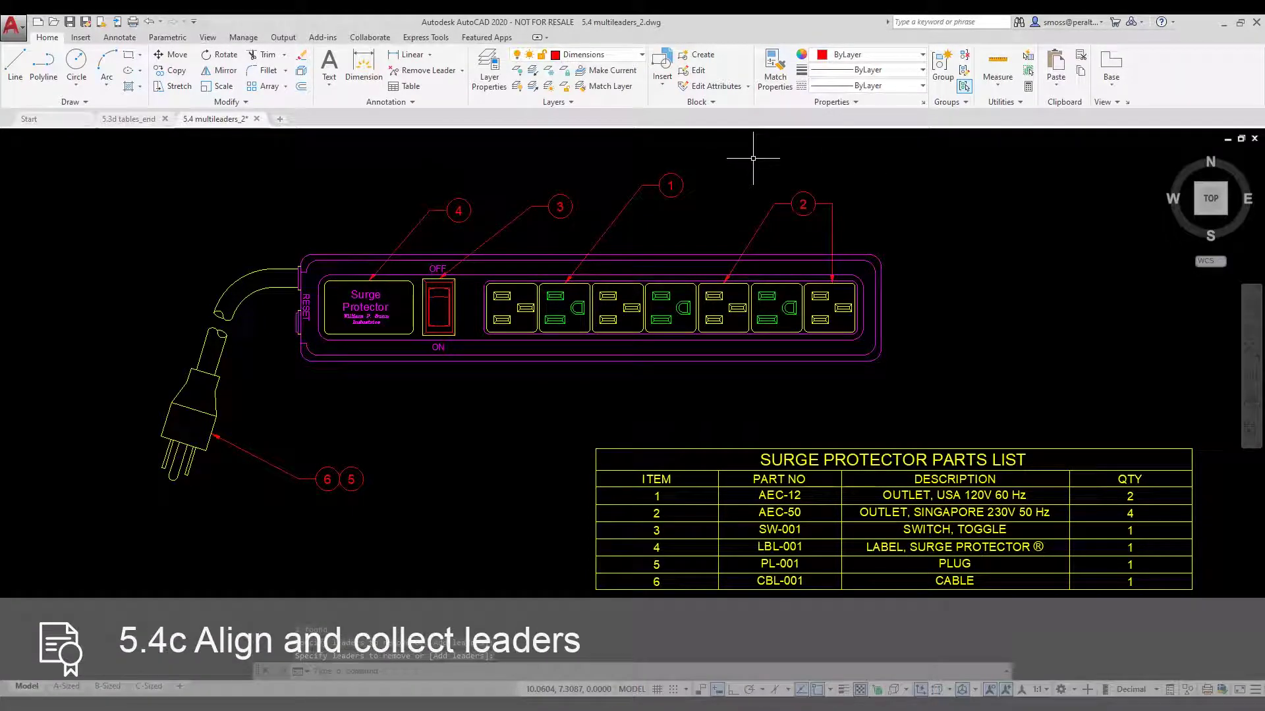
Window-select balloons 4, 3, 1 and 2 for multileader alignment.
left_click(462, 70)
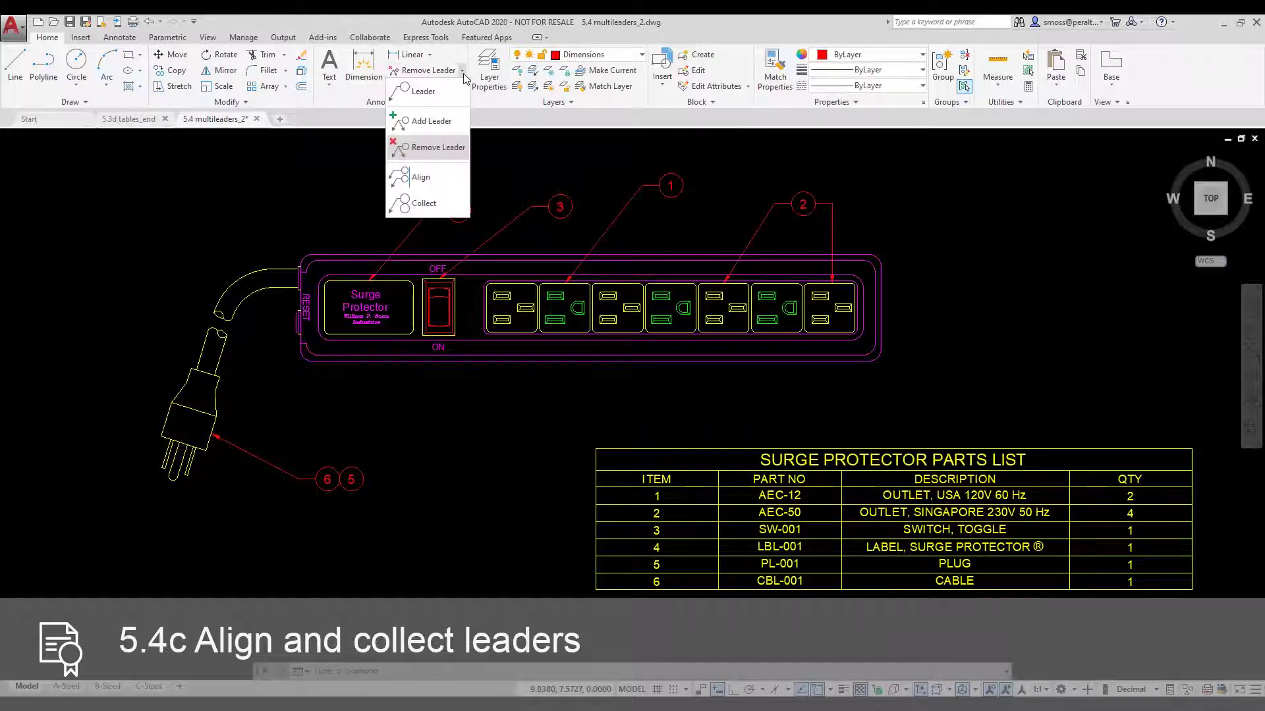
left_click(421, 178)
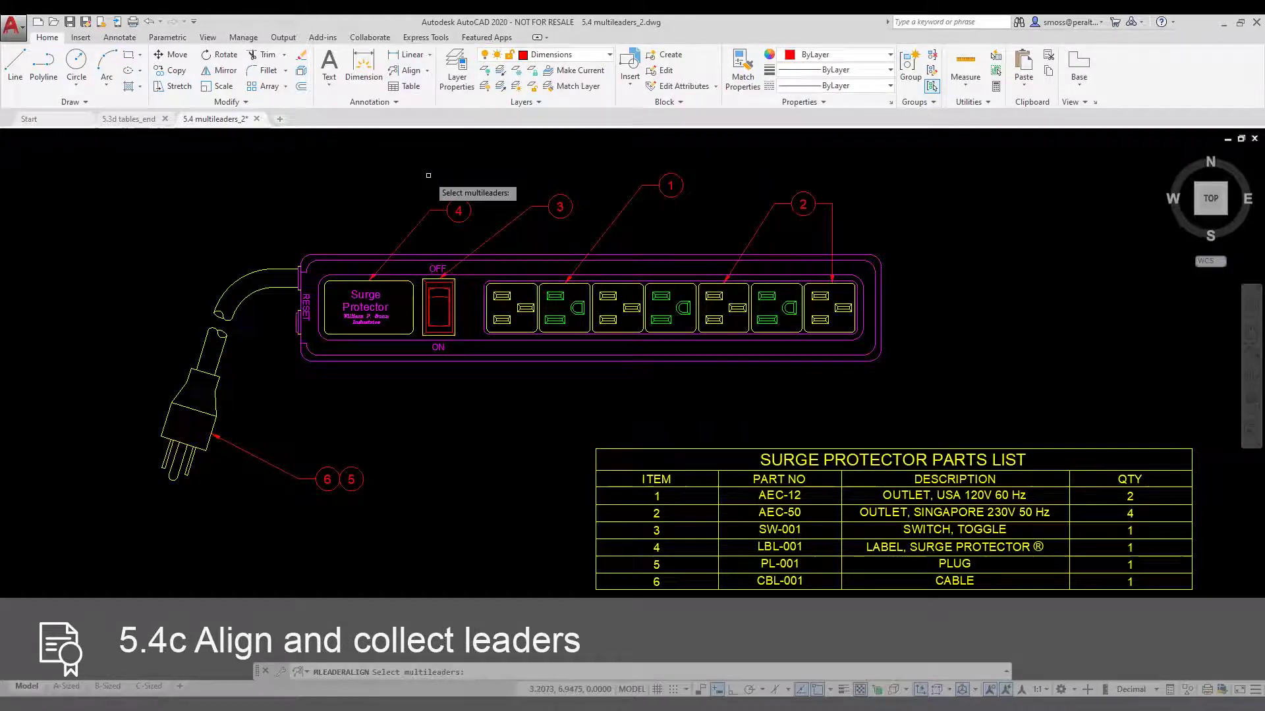
left_click(861, 159)
left_click(421, 230)
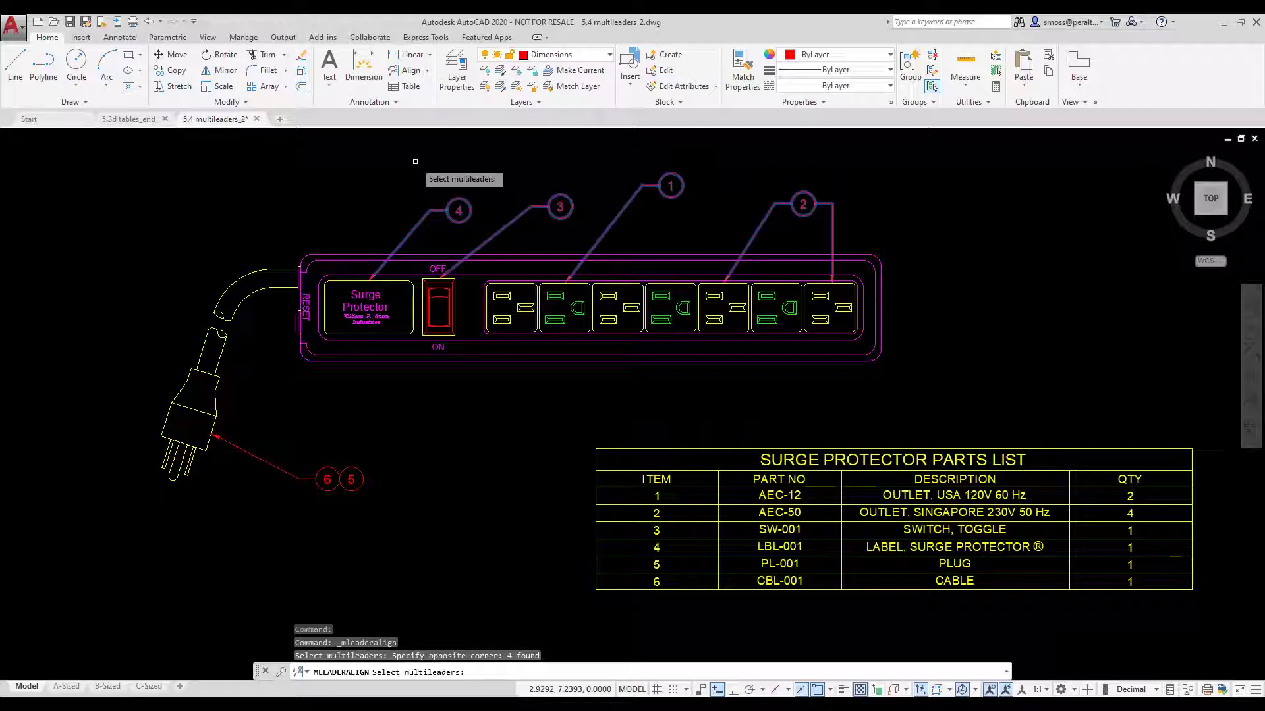
key("Return")
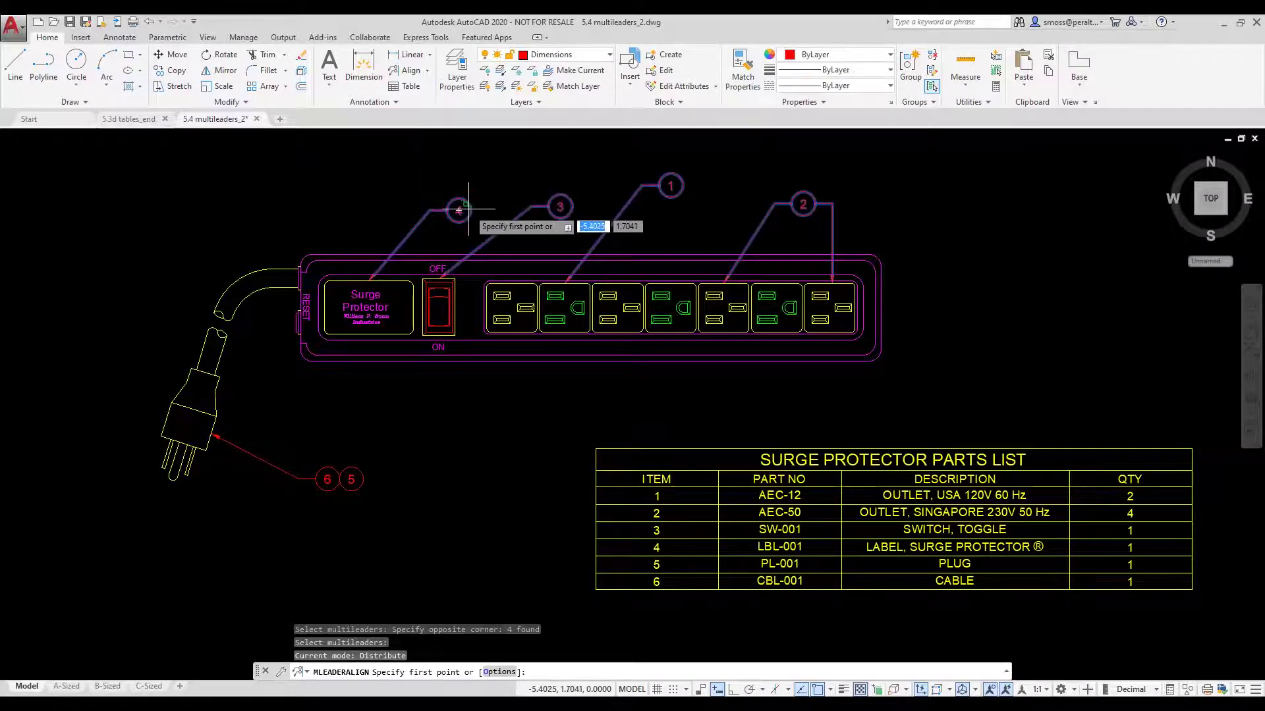
Distribute the balloons evenly in a horizontal row, starting at balloon 4 and extending right.
right_click(485, 166)
left_click(532, 248)
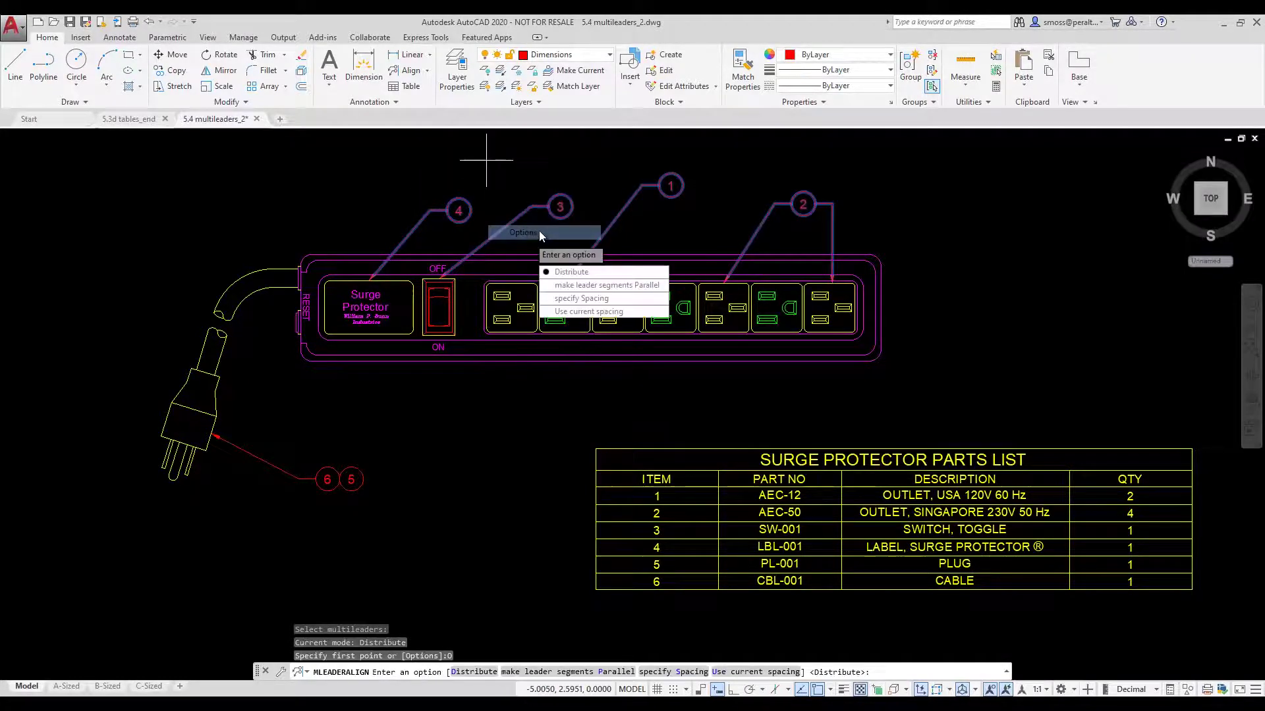
left_click(601, 270)
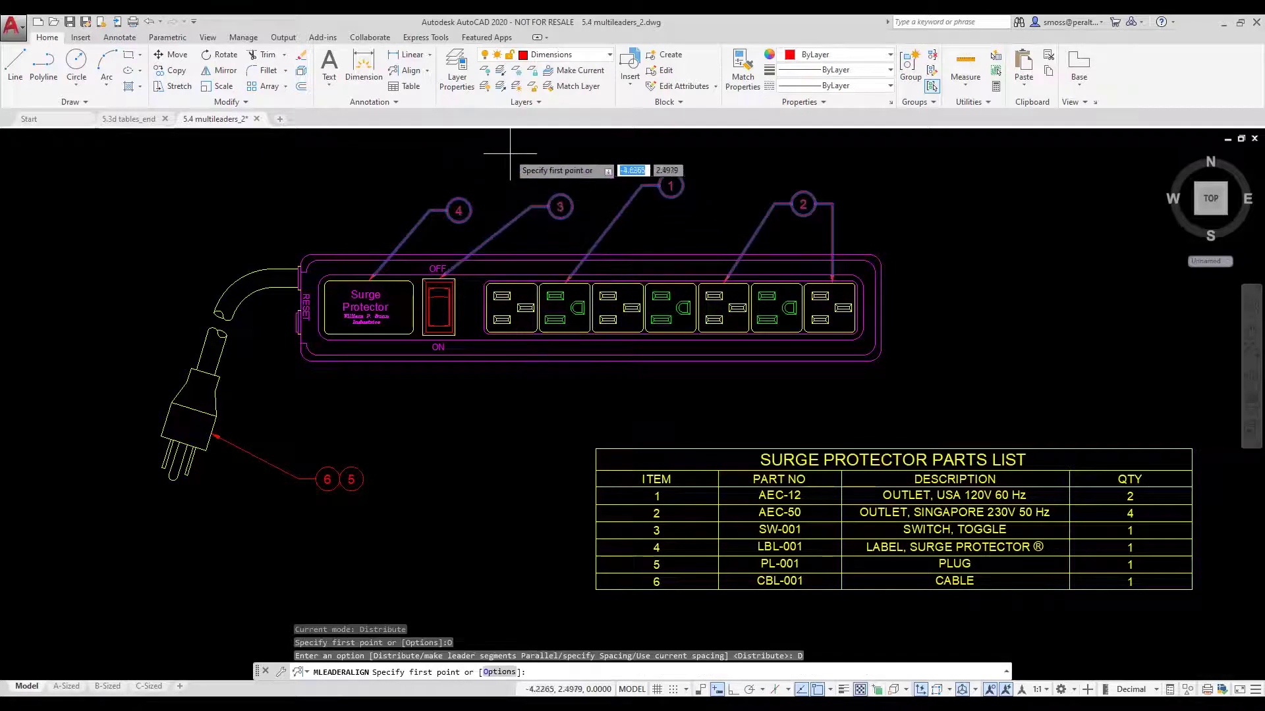
left_click(459, 209)
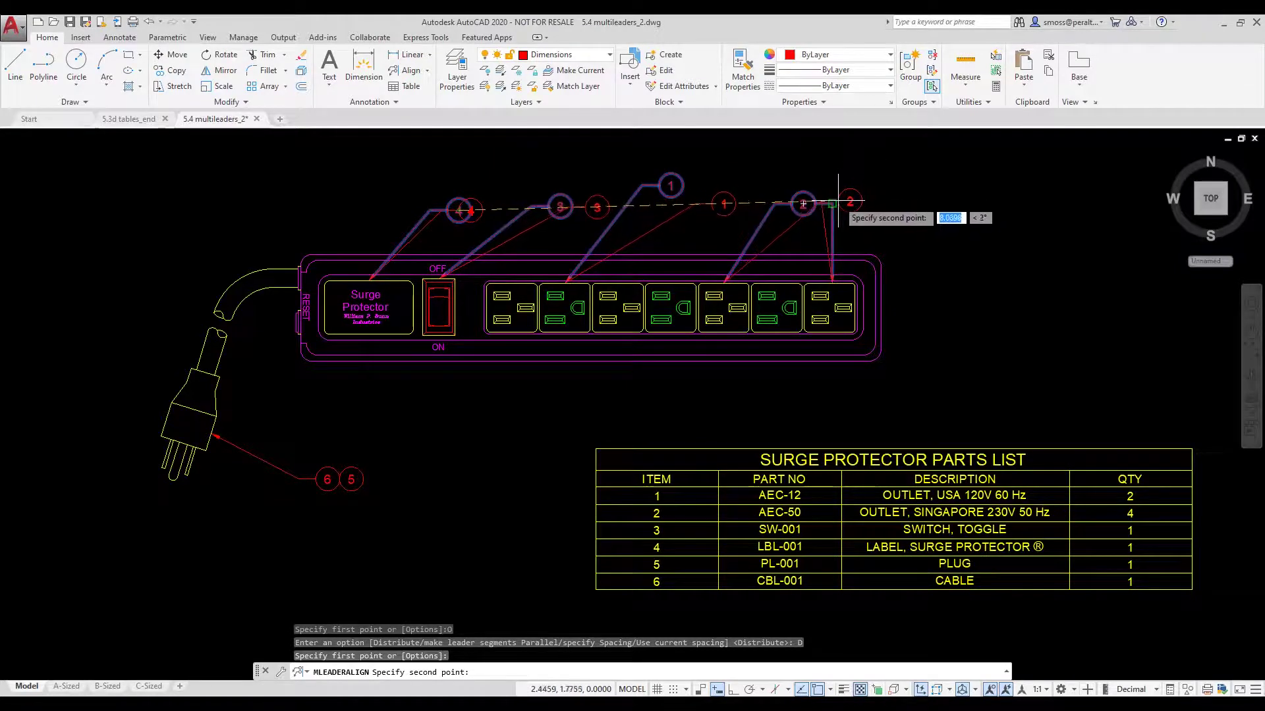
left_click(834, 209)
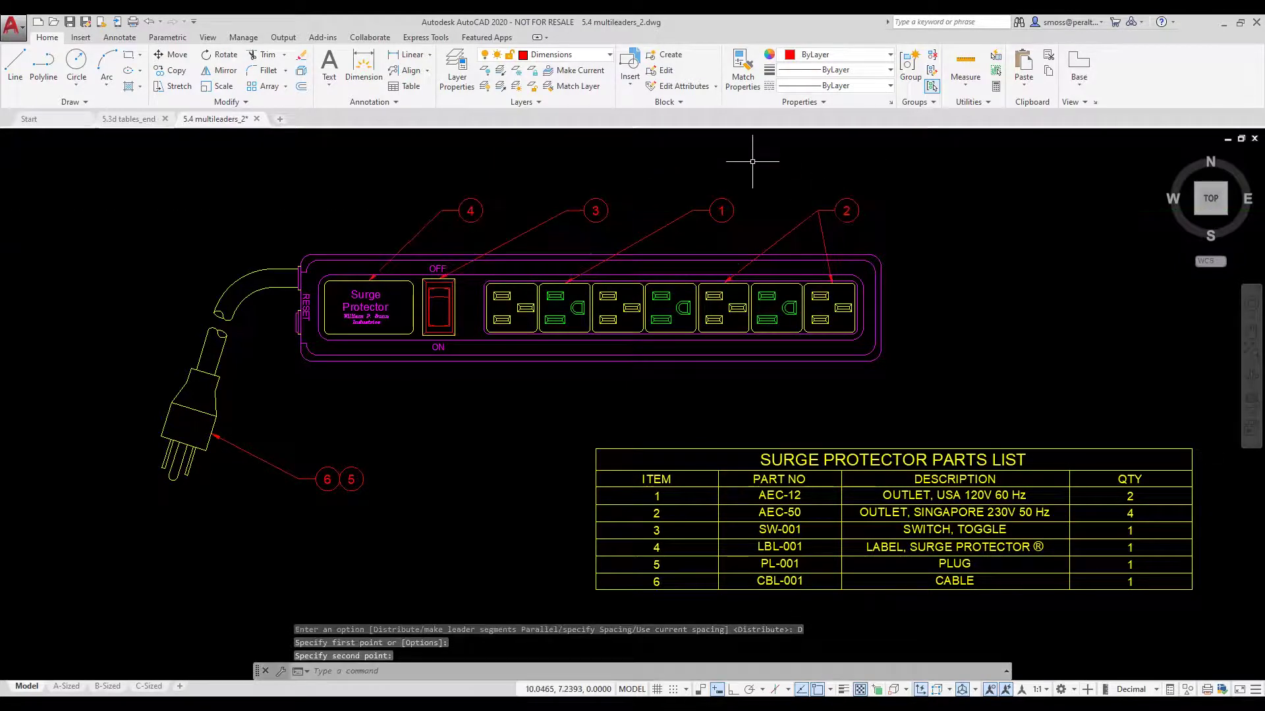